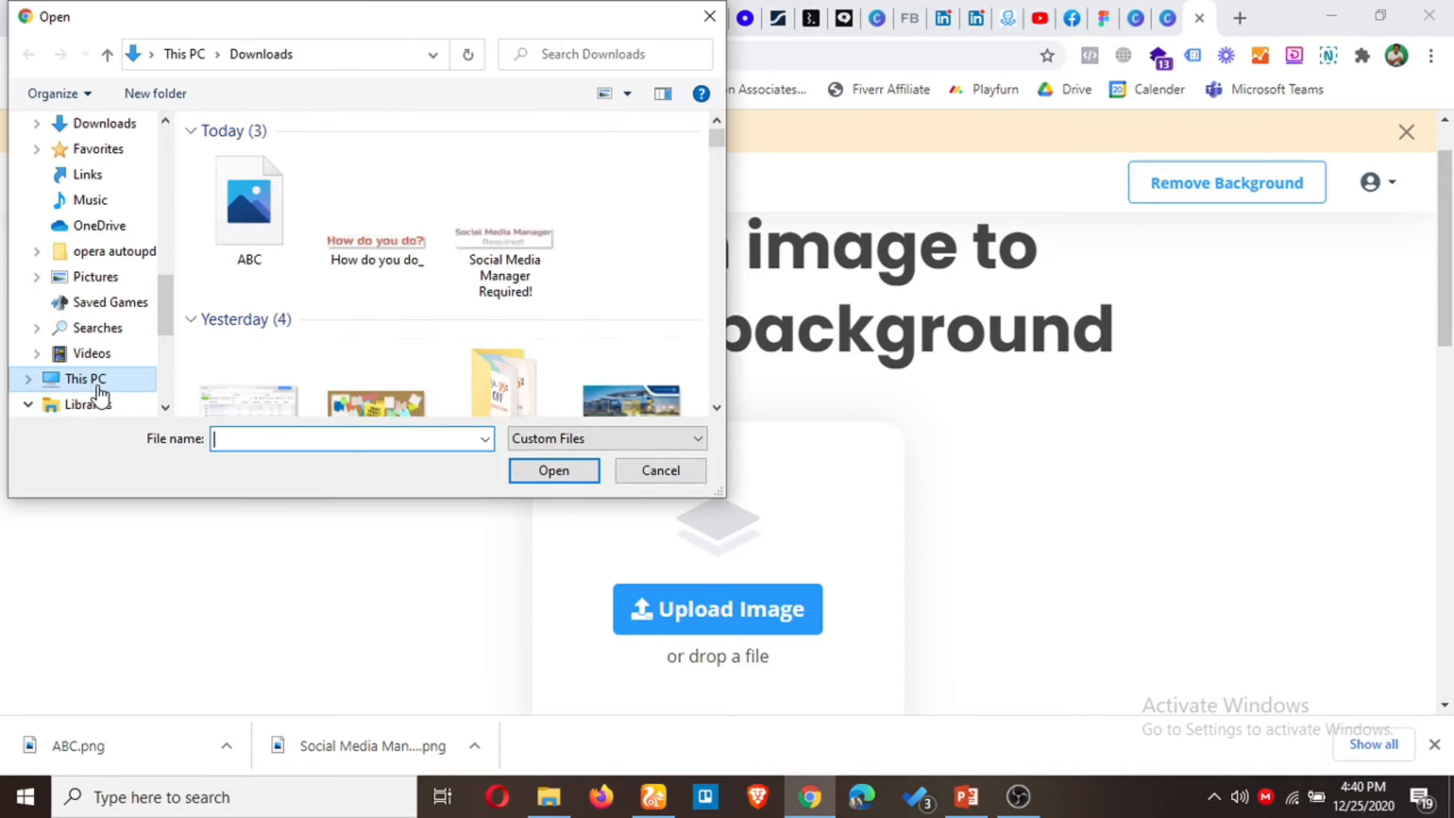
- Upload the portrait photo from the Downloads folder for background removal and inspect the edges of the resulting cutout
scroll(280, 286, "down", 15)
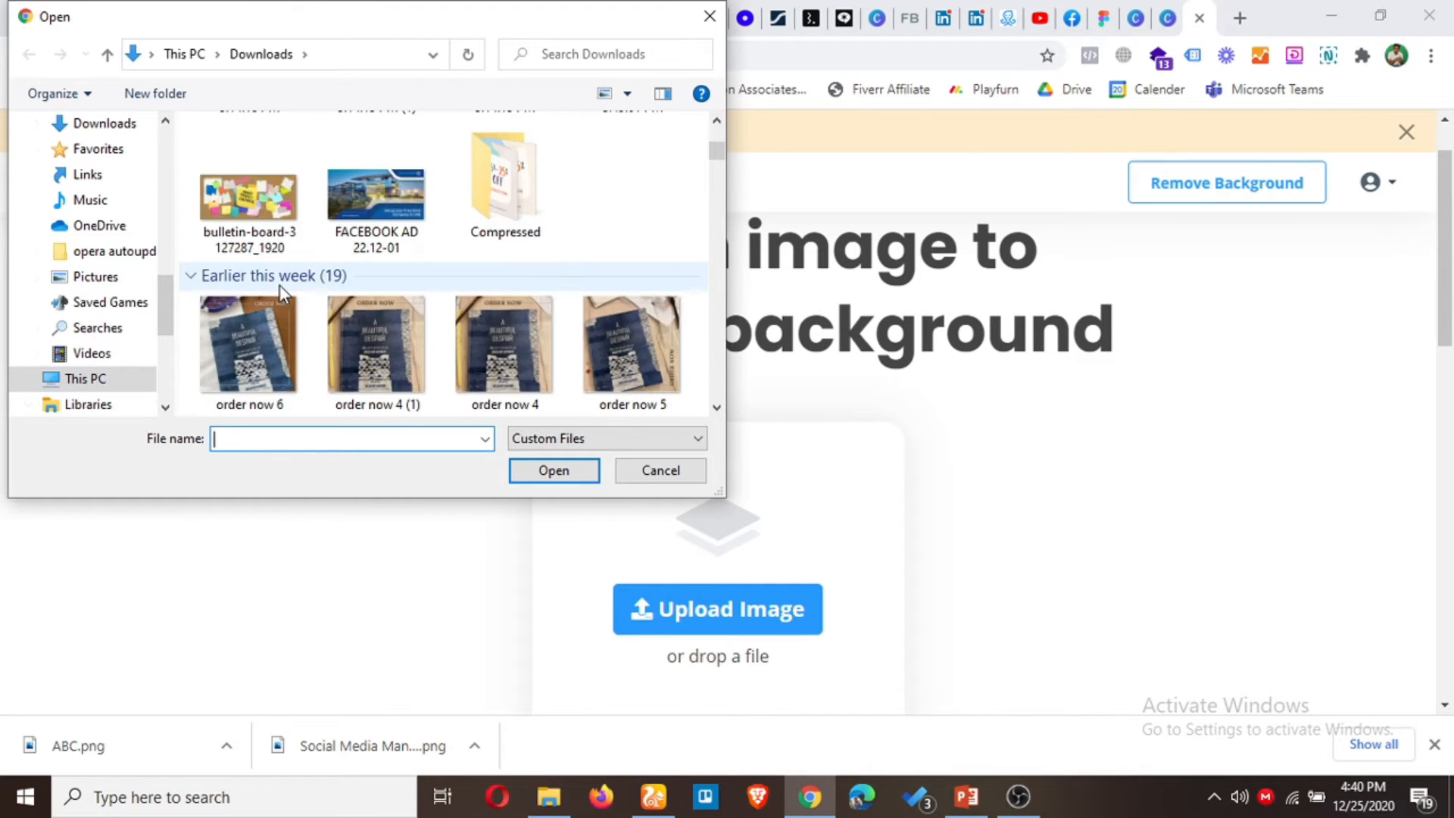
double_click(379, 295)
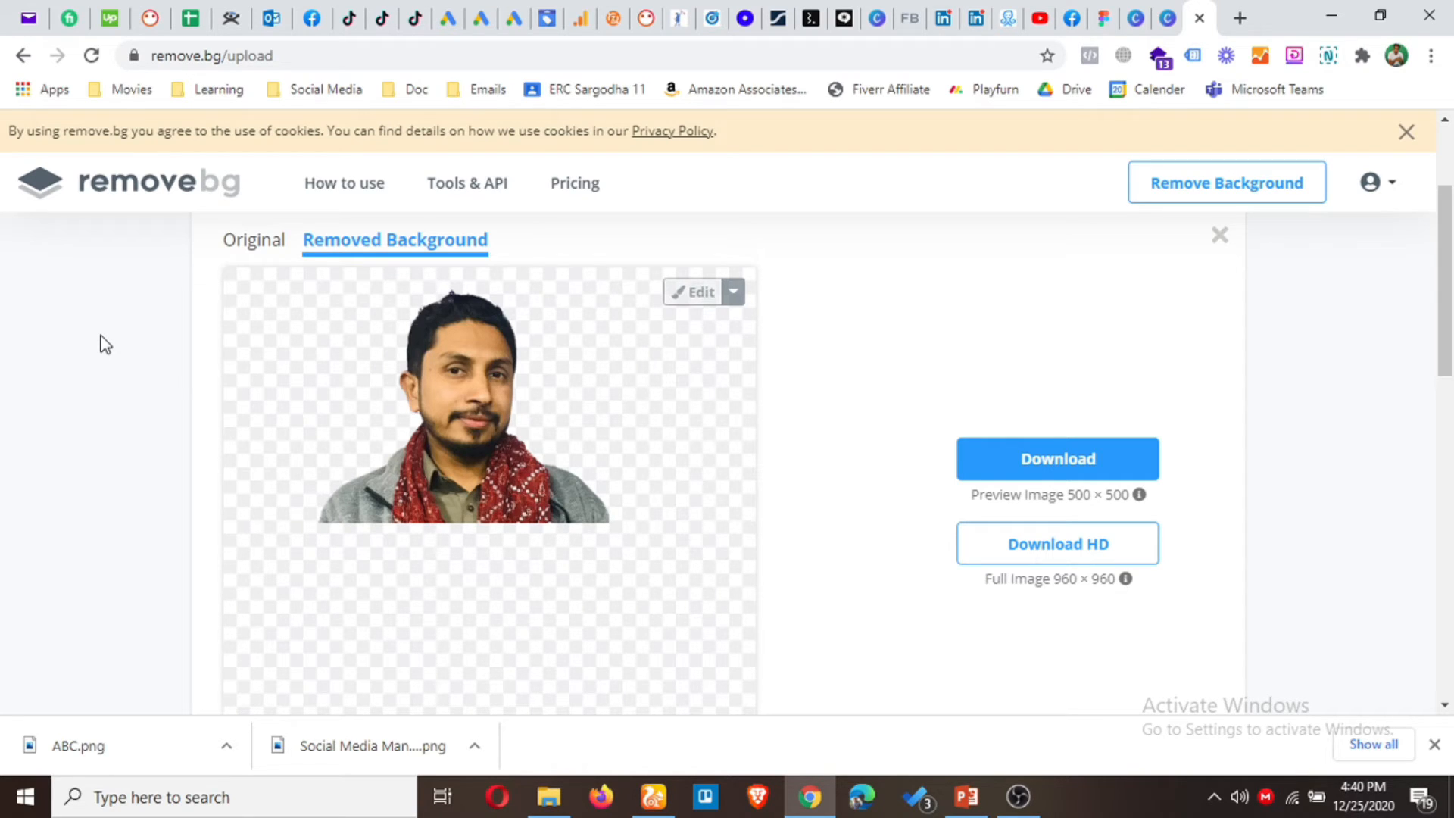
scroll(106, 345, "down", 1)
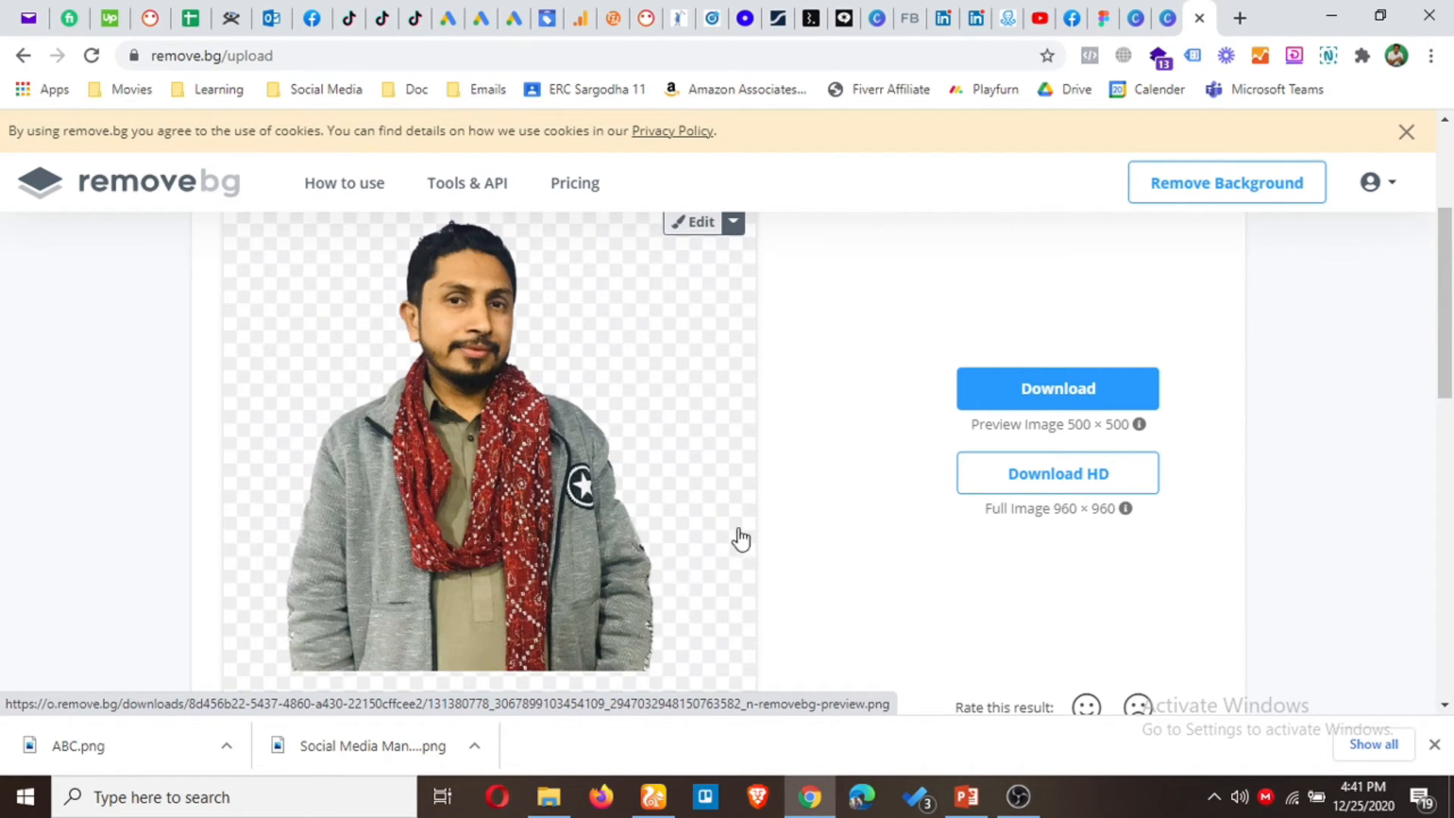
scroll(734, 534, "down", 2)
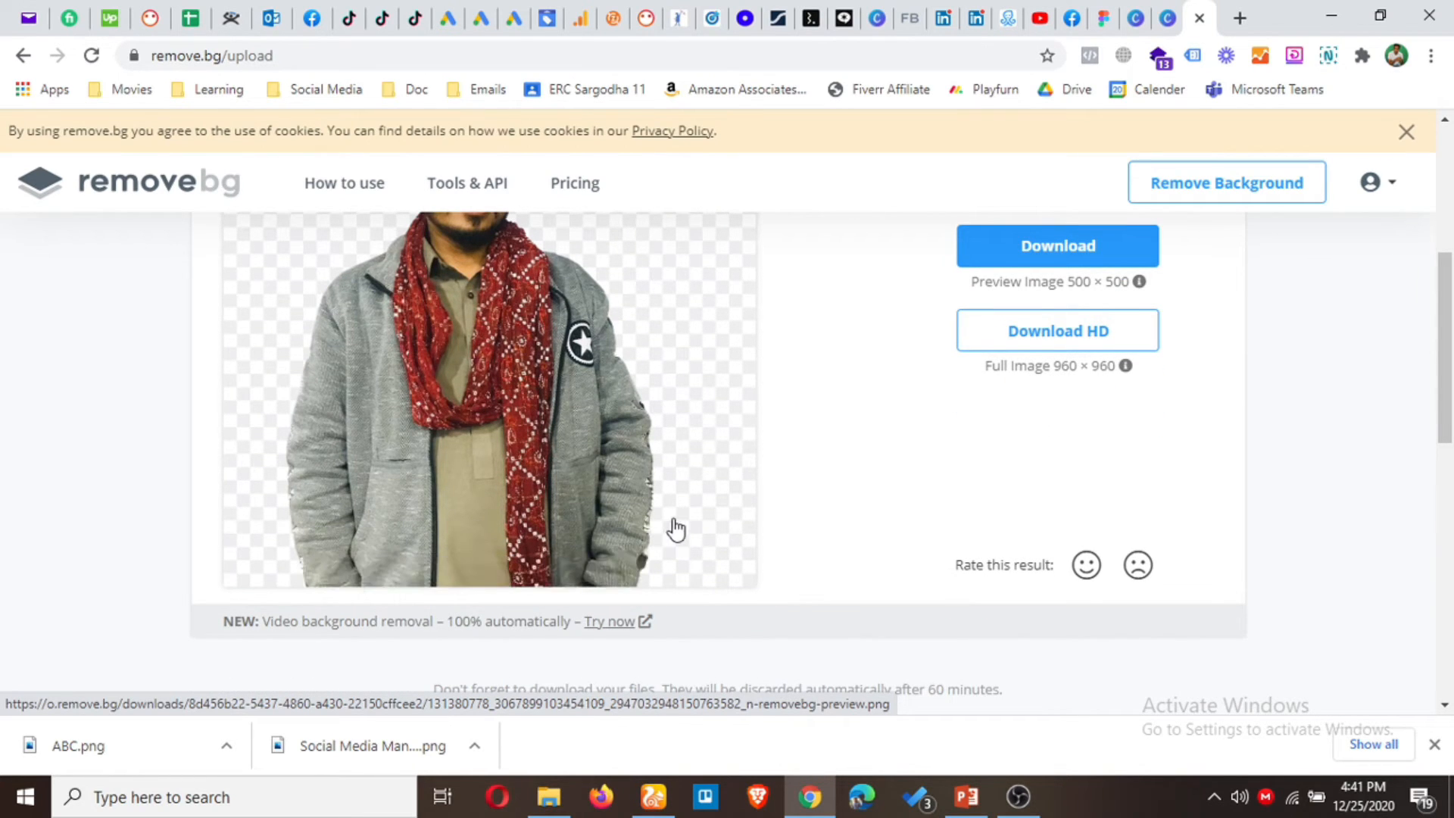
scroll(678, 523, "up", 2)
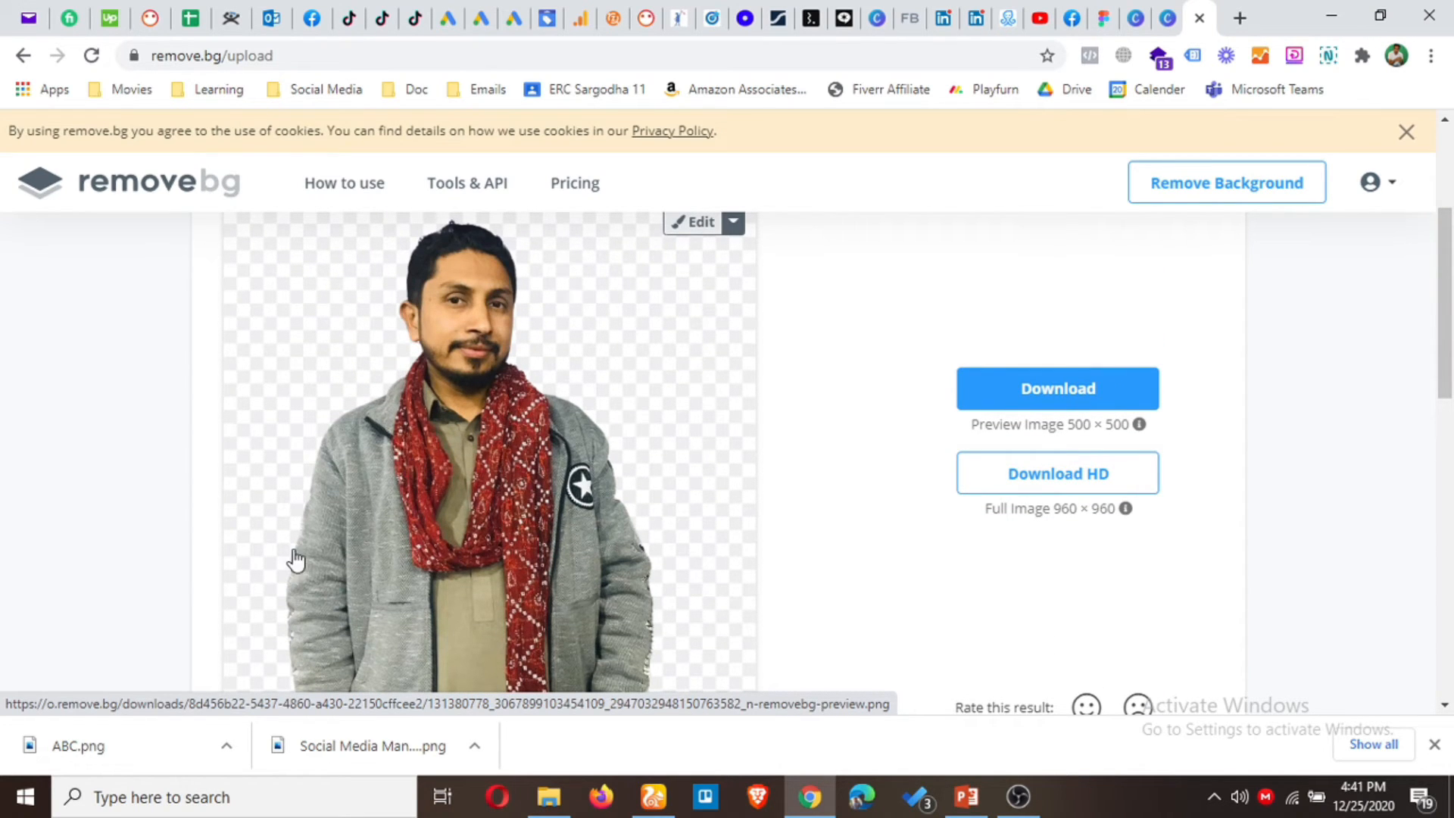
scroll(305, 577, "down", 2)
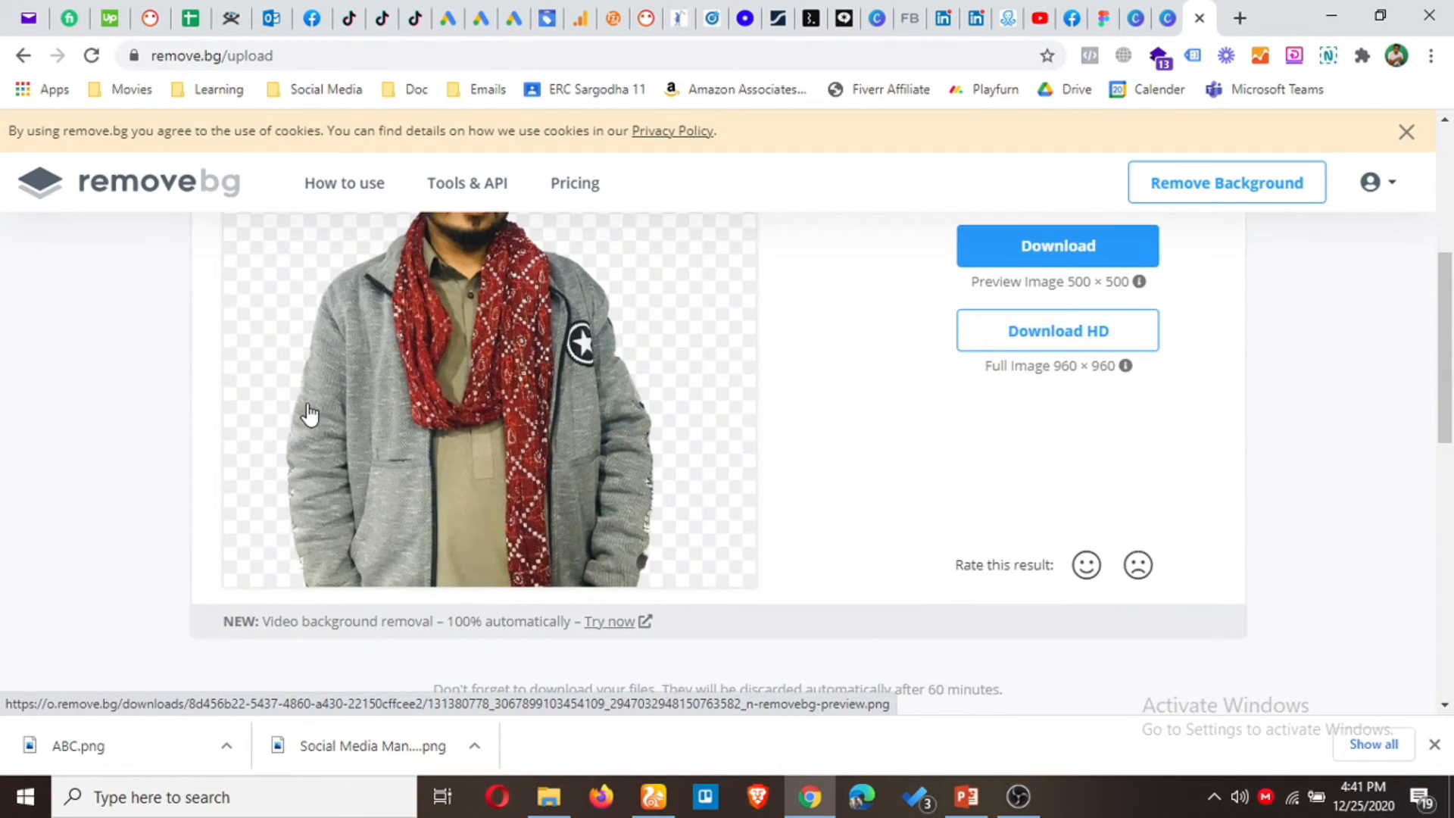
scroll(318, 409, "up", 2)
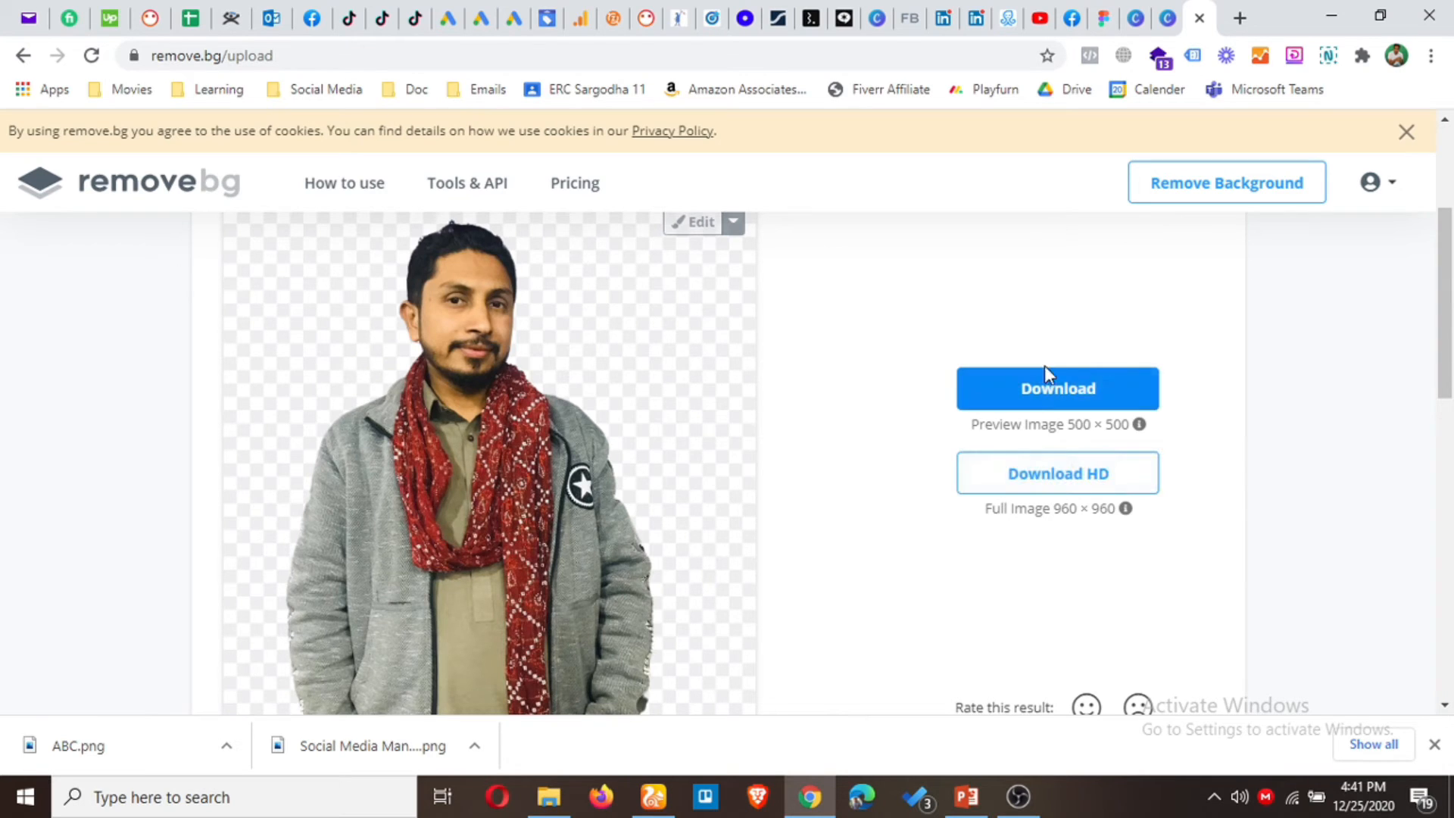
- Download the cutout as both the 960 × 960 full image and the 500 × 500 preview, and view the downloaded preview file
left_click(1064, 488)
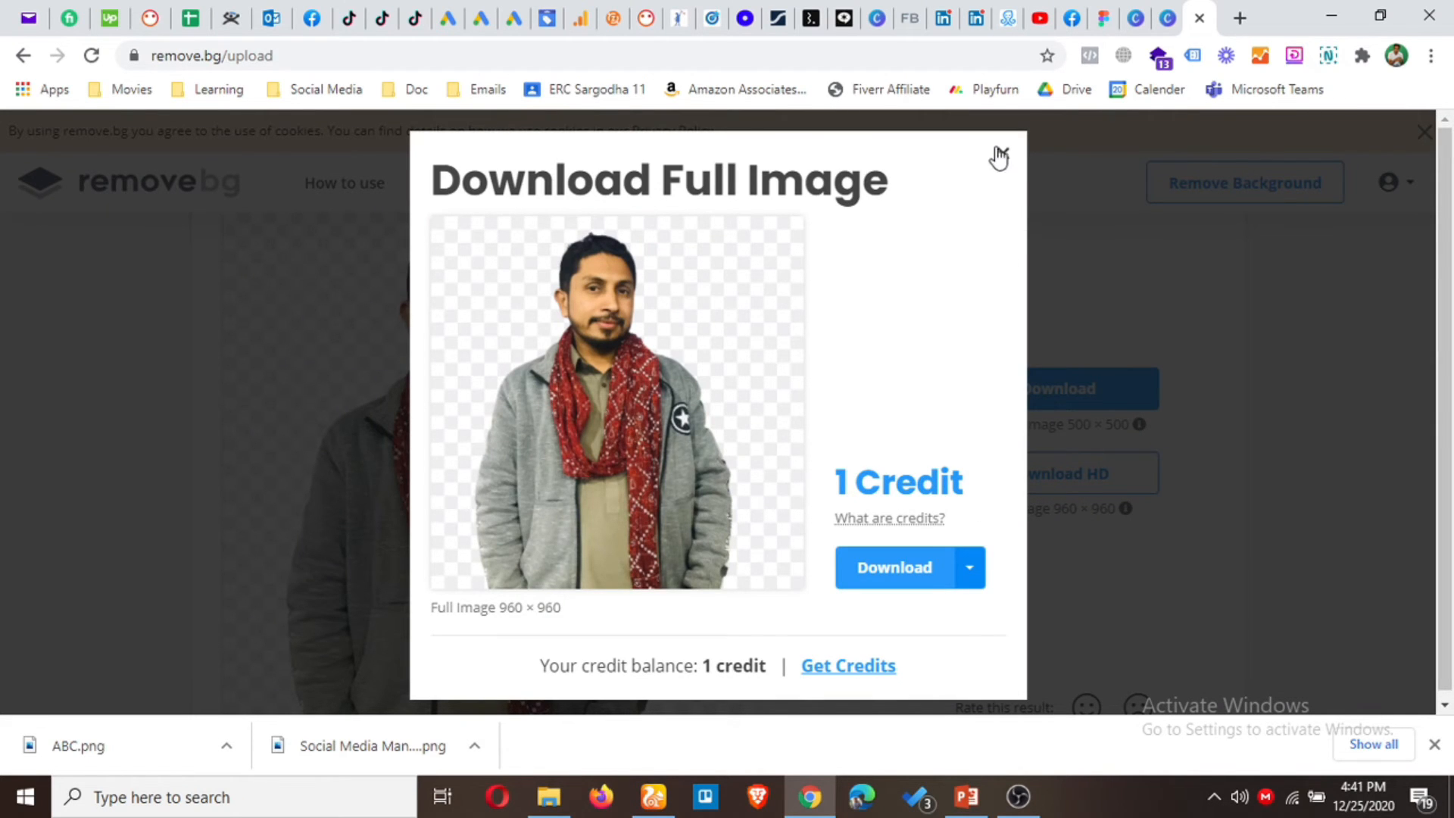
left_click(934, 593)
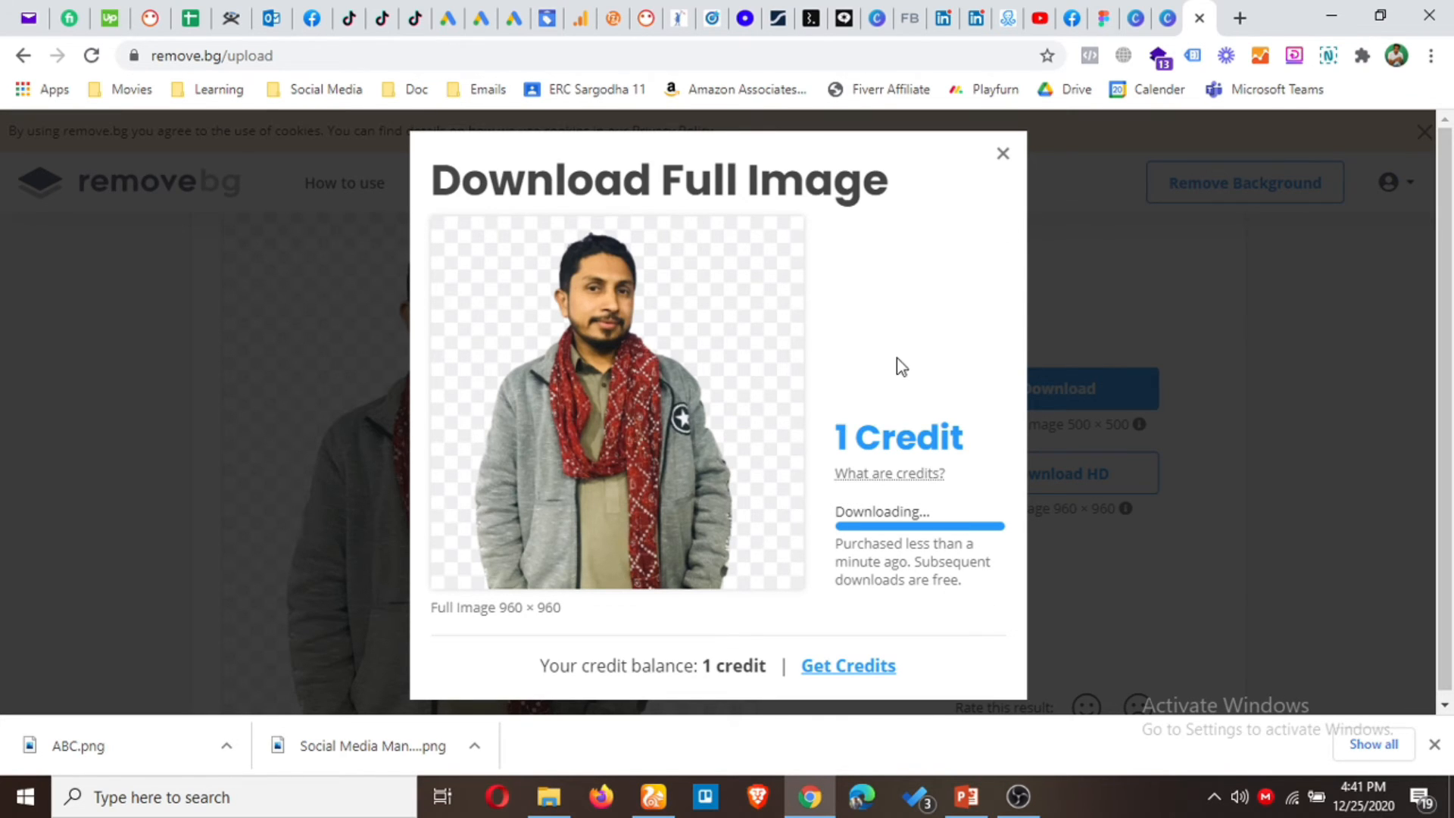
left_click(1001, 155)
left_click(1056, 395)
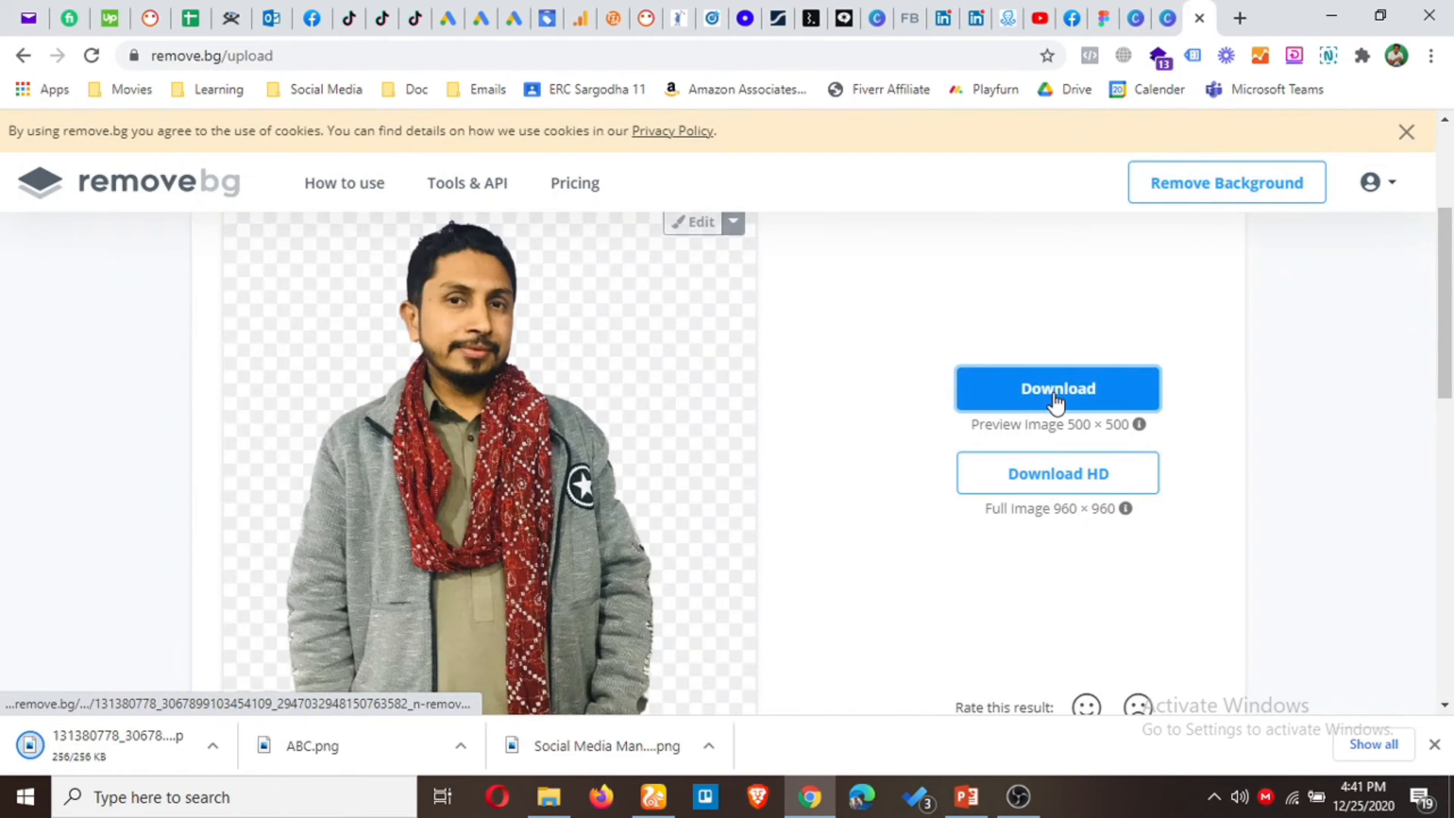
left_click(75, 759)
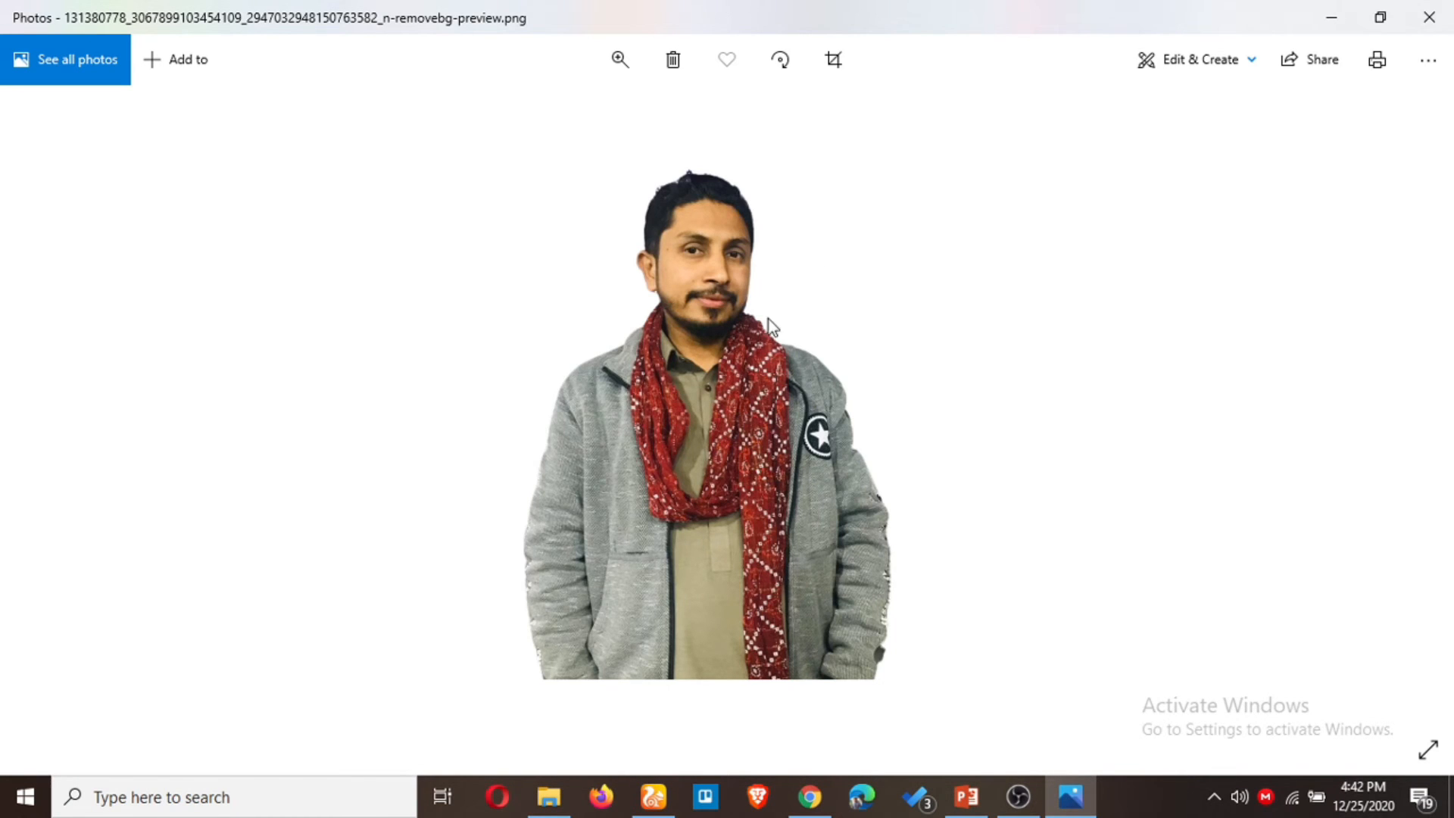
left_click(1440, 17)
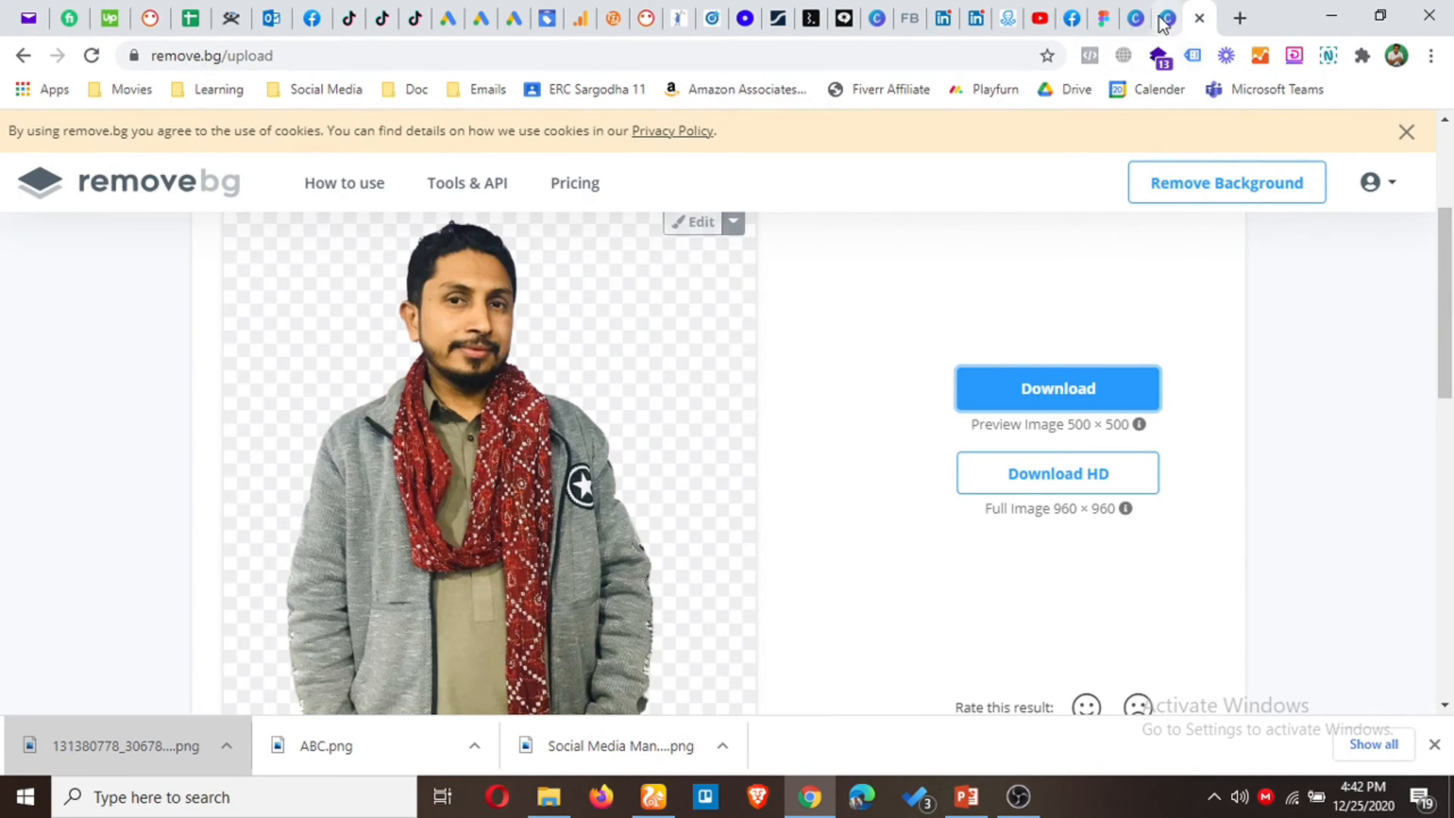
- Switch to the Canva fitness thumbnail design and upload the removebg-preview cutout from the Downloads folder
left_click(1164, 20)
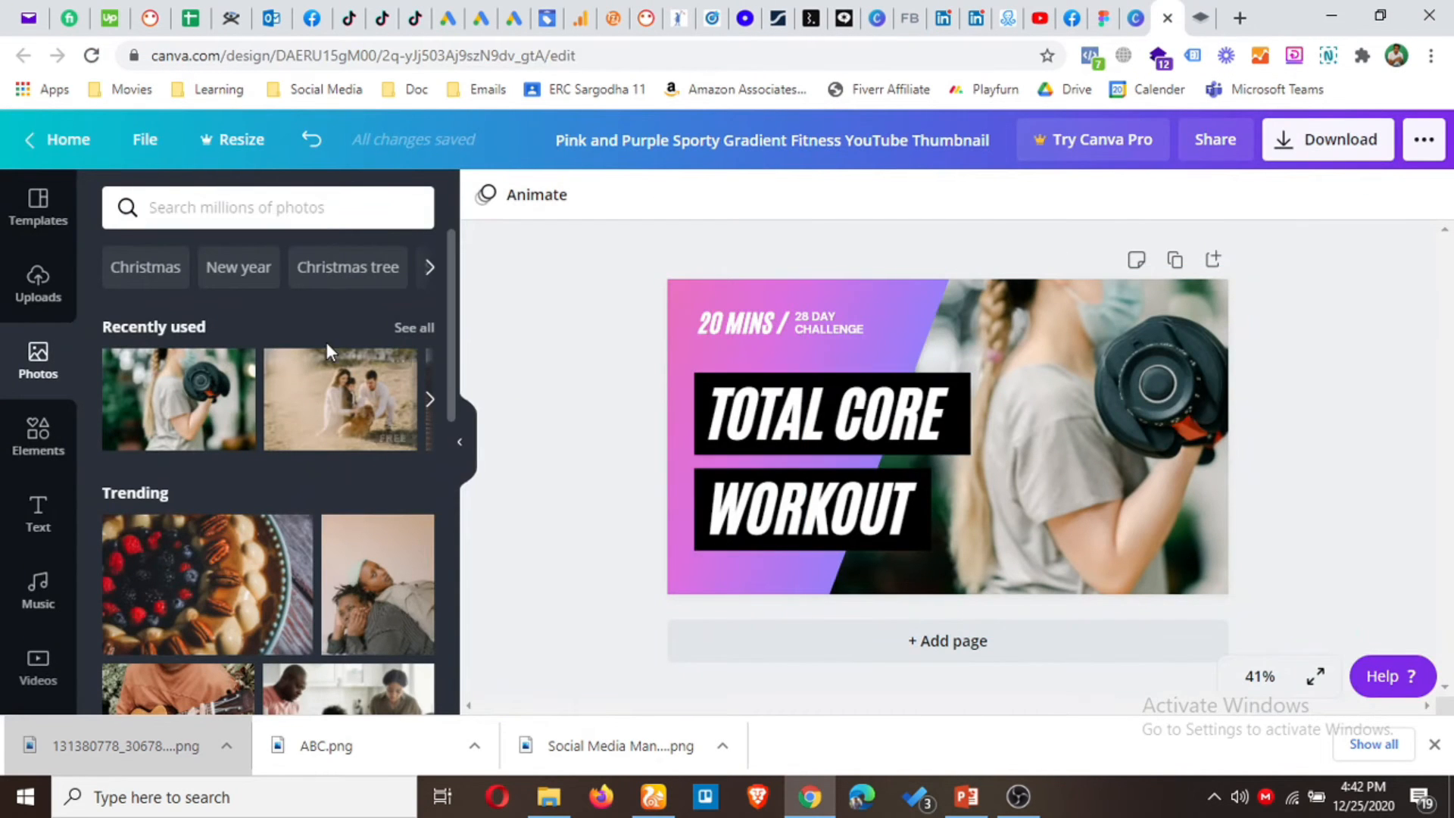
left_click(58, 291)
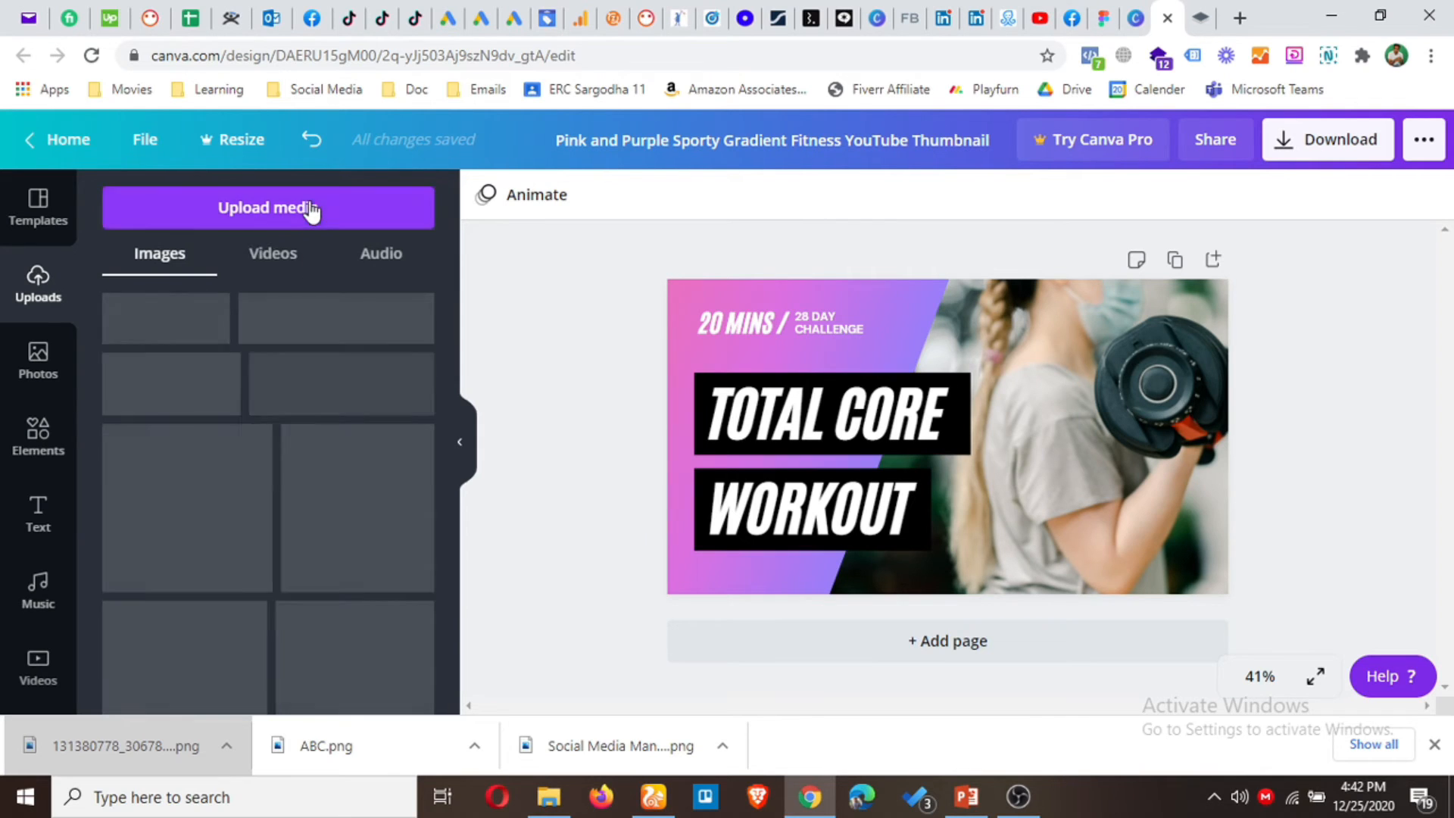
left_click(324, 209)
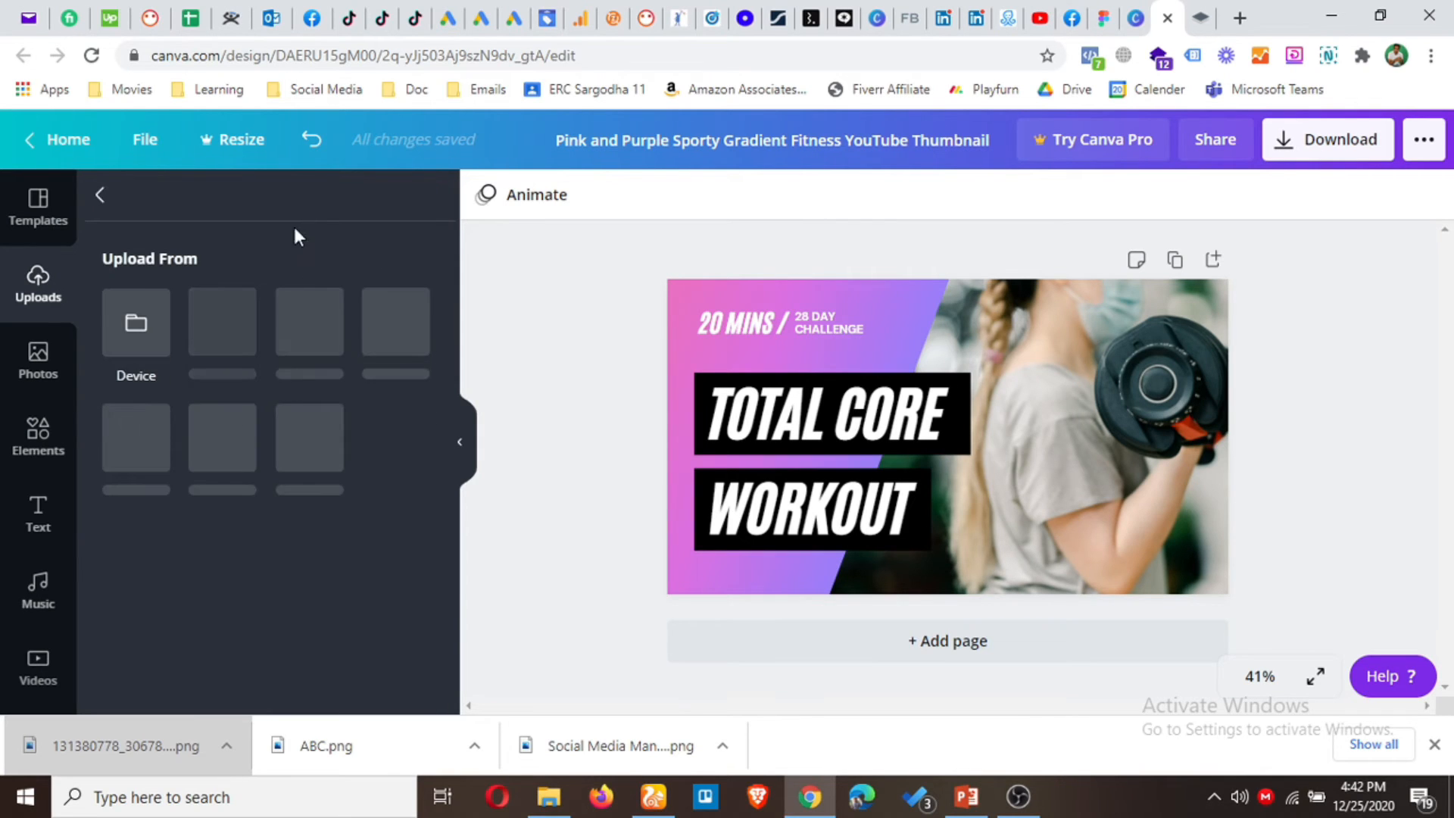
left_click(158, 306)
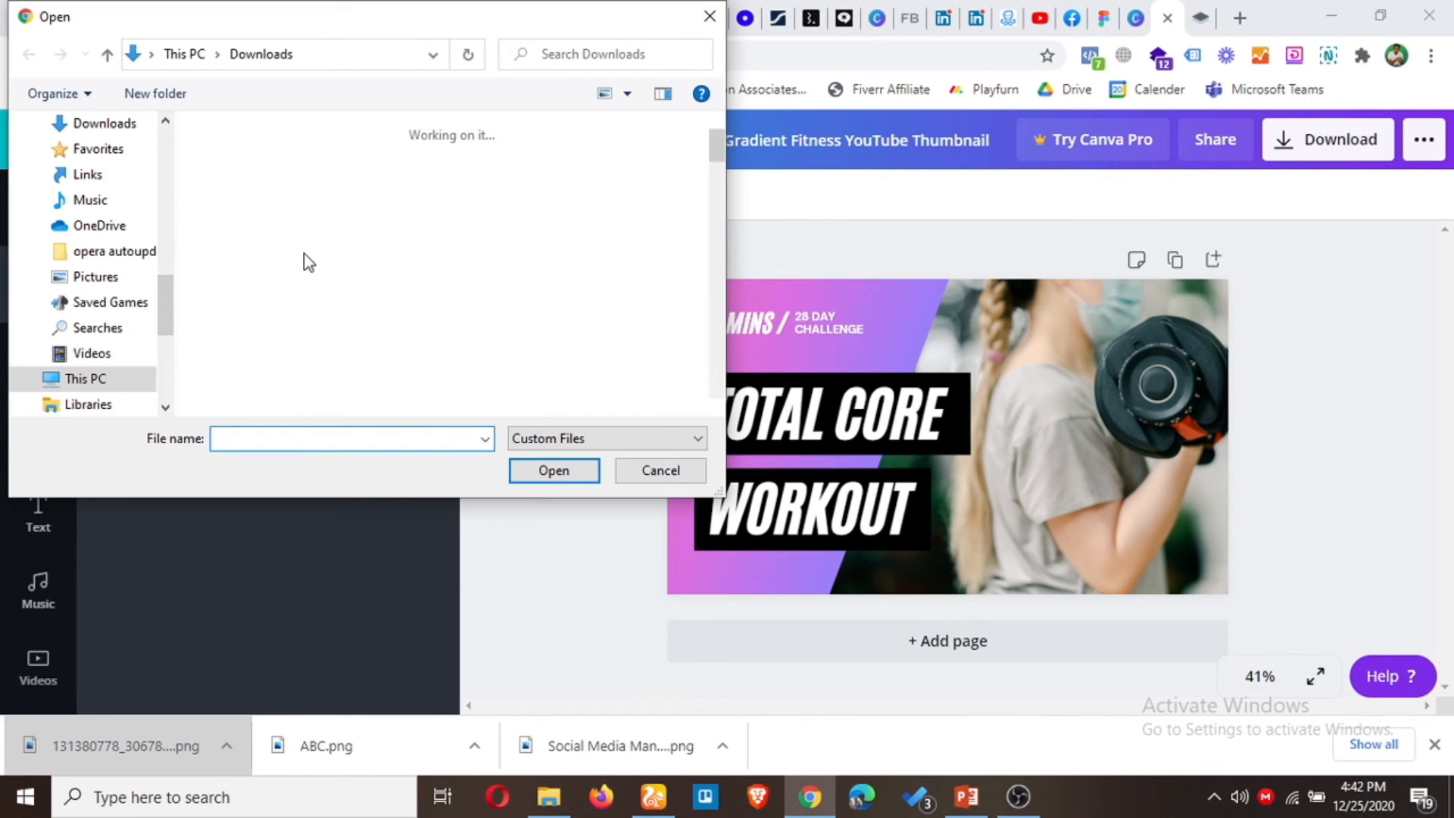
left_click(259, 203)
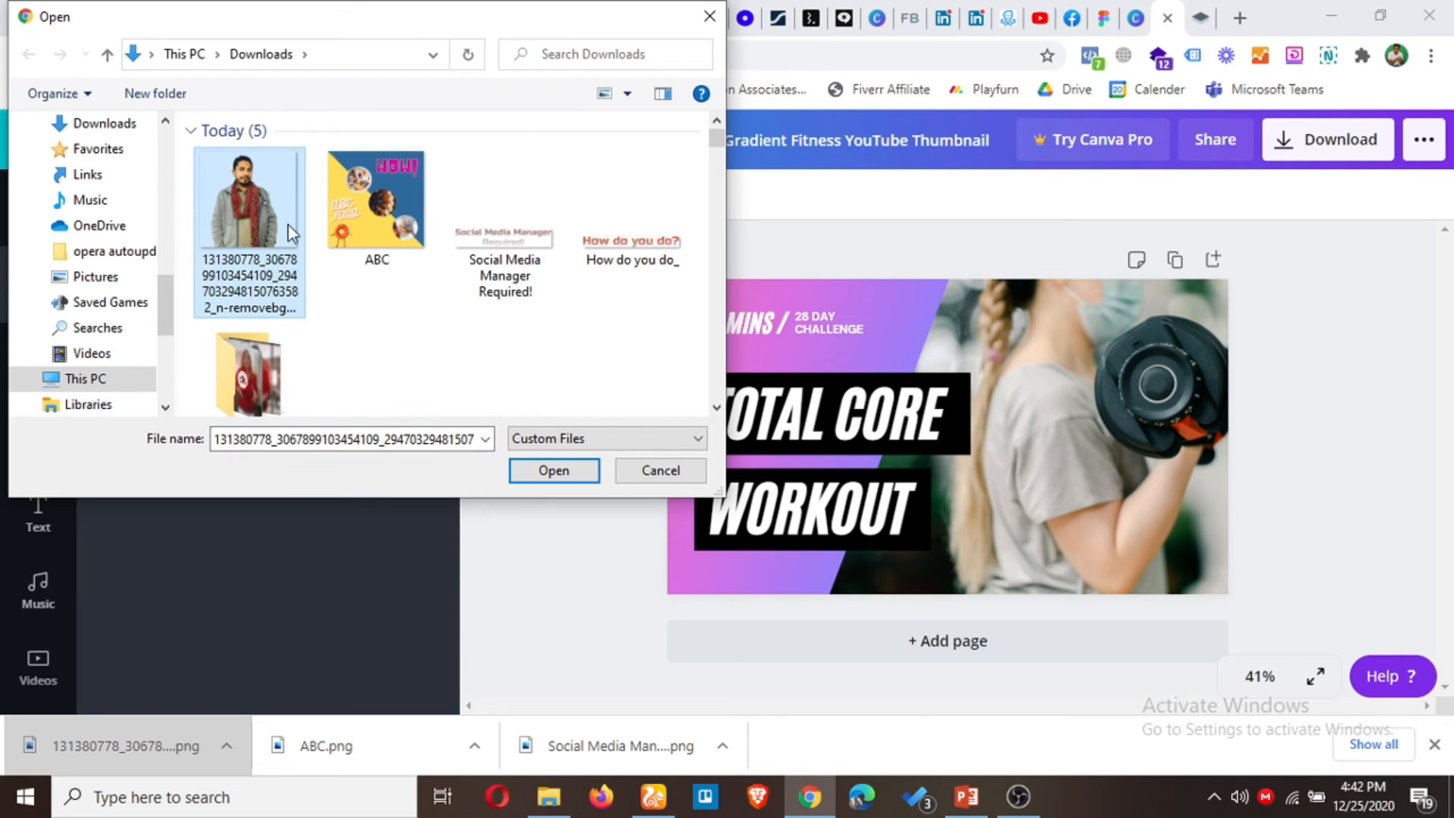
double_click(257, 198)
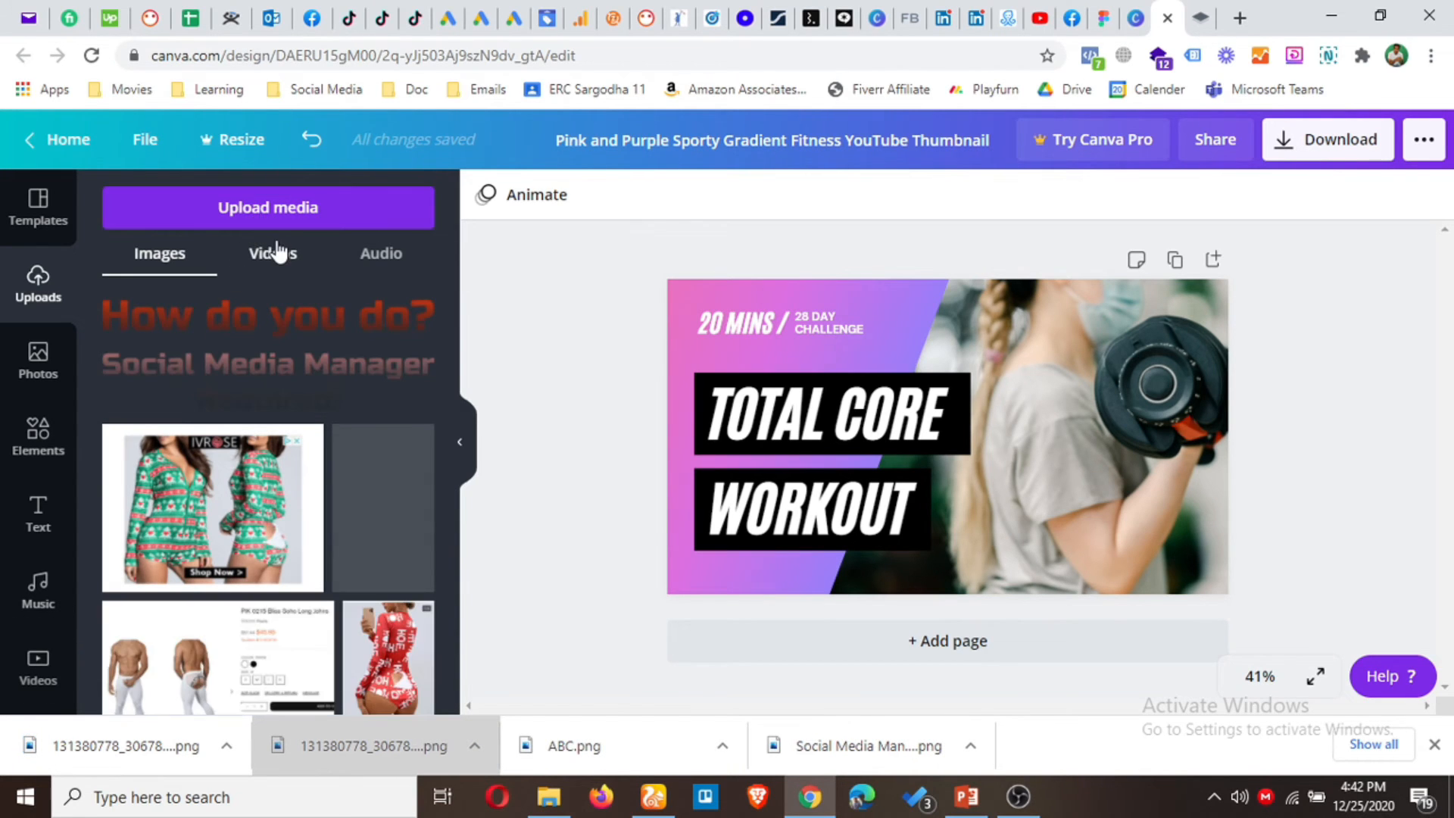
- Upload the full-size removebg cutout from the Downloads folder to the design's media as well
left_click(268, 221)
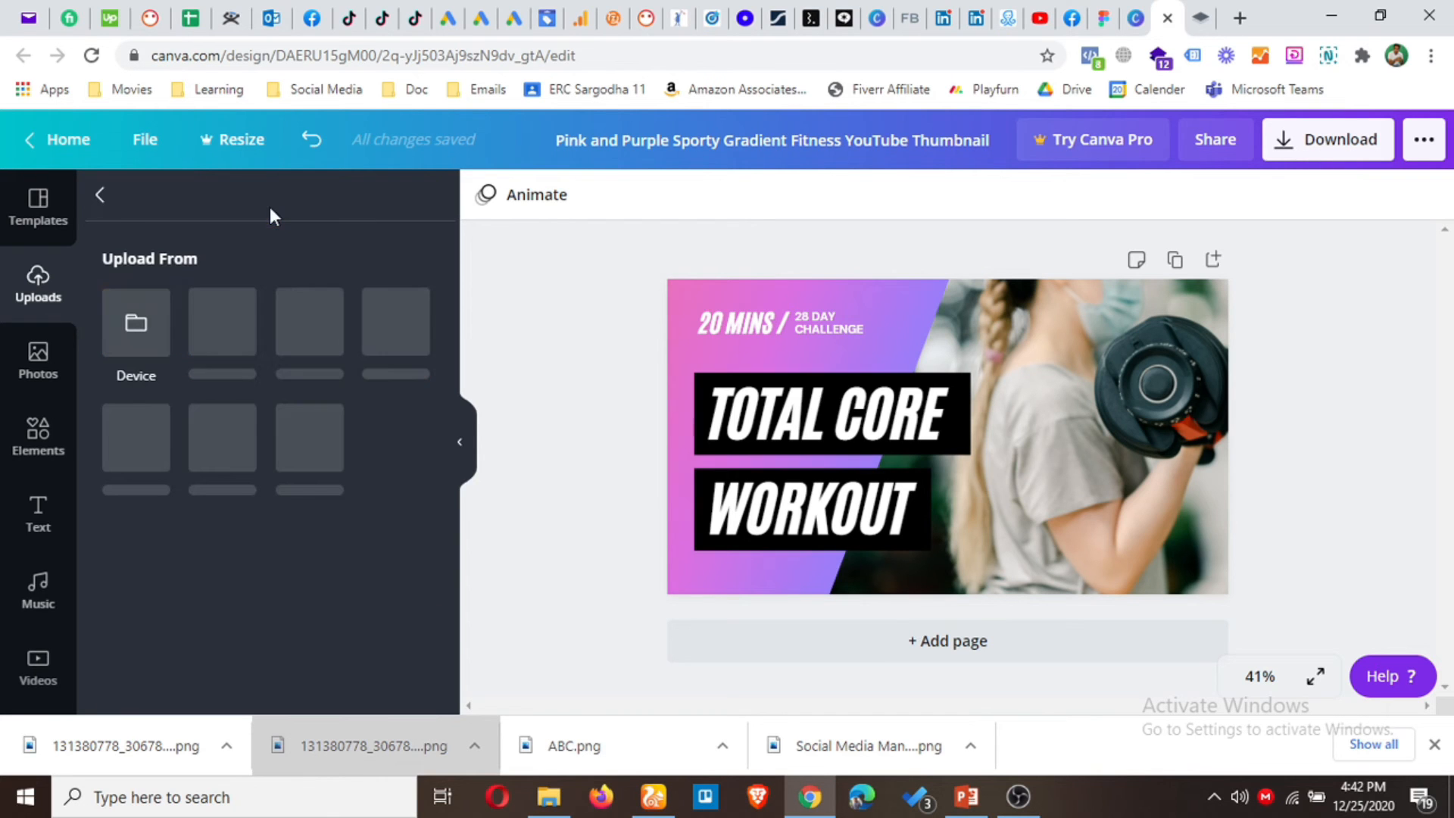
left_click(144, 308)
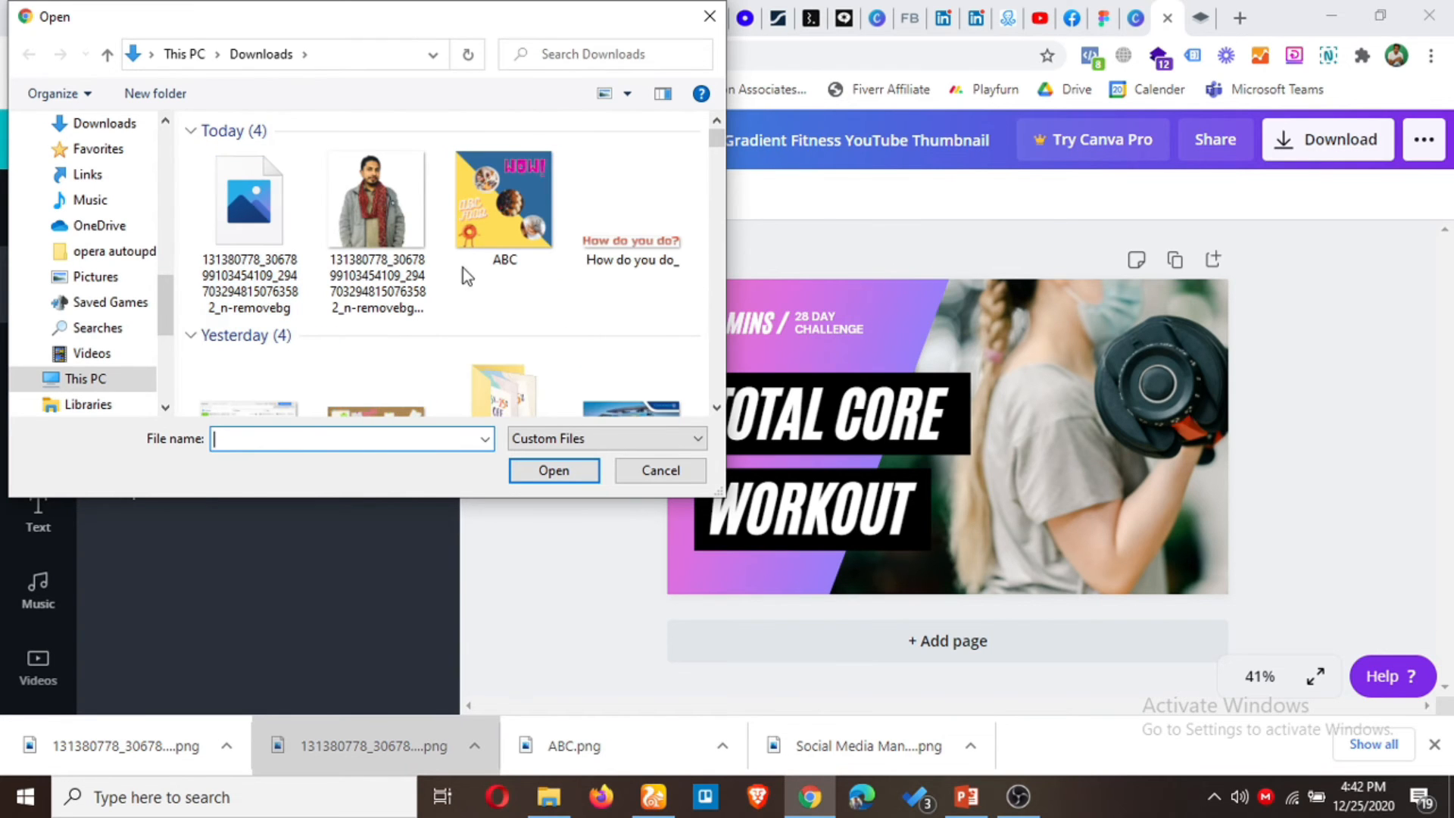
double_click(265, 208)
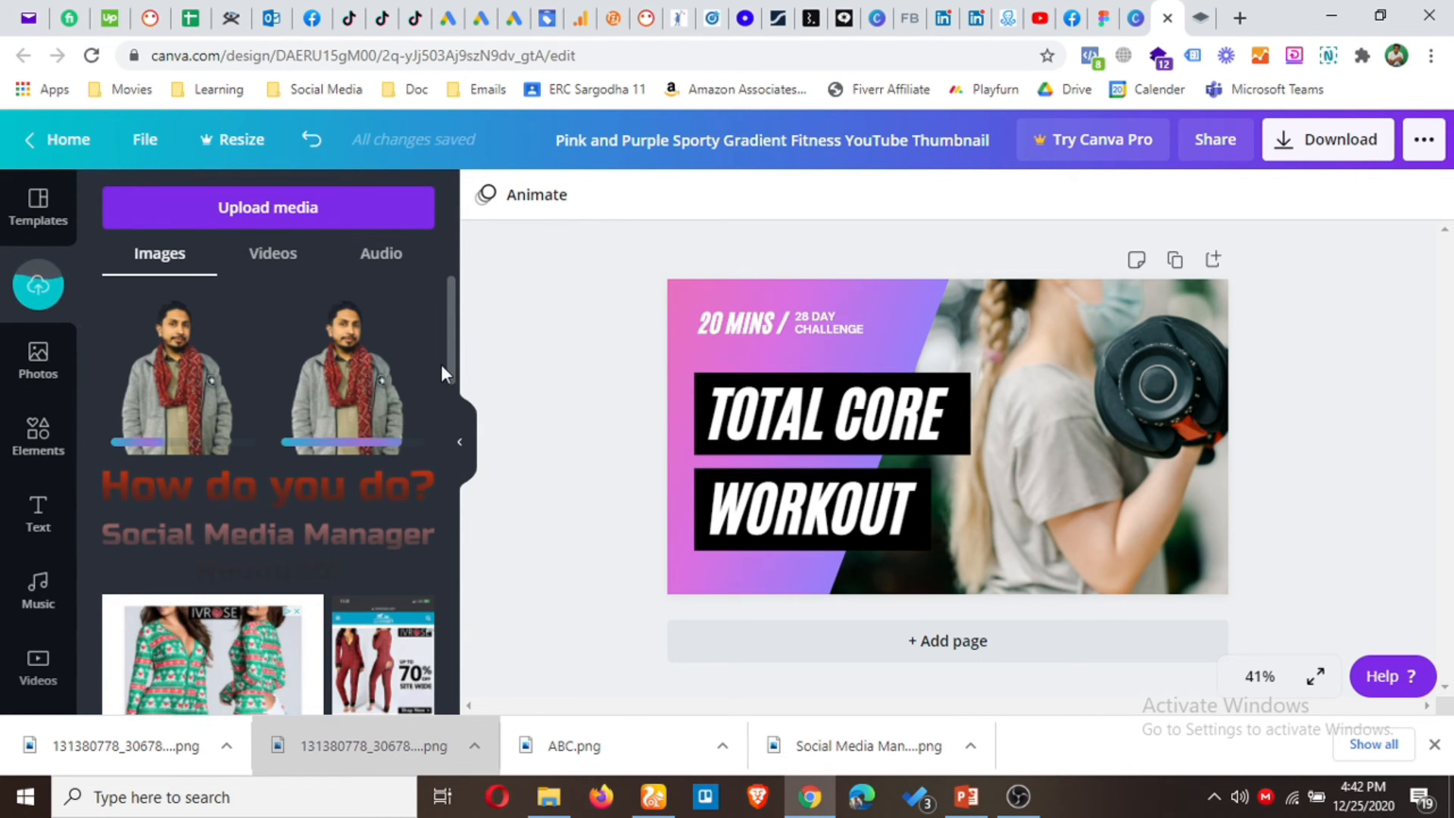
- Add the uploaded cutout to the thumbnail and delete the dumbbell photo and the workout photo beneath it
left_click(385, 401)
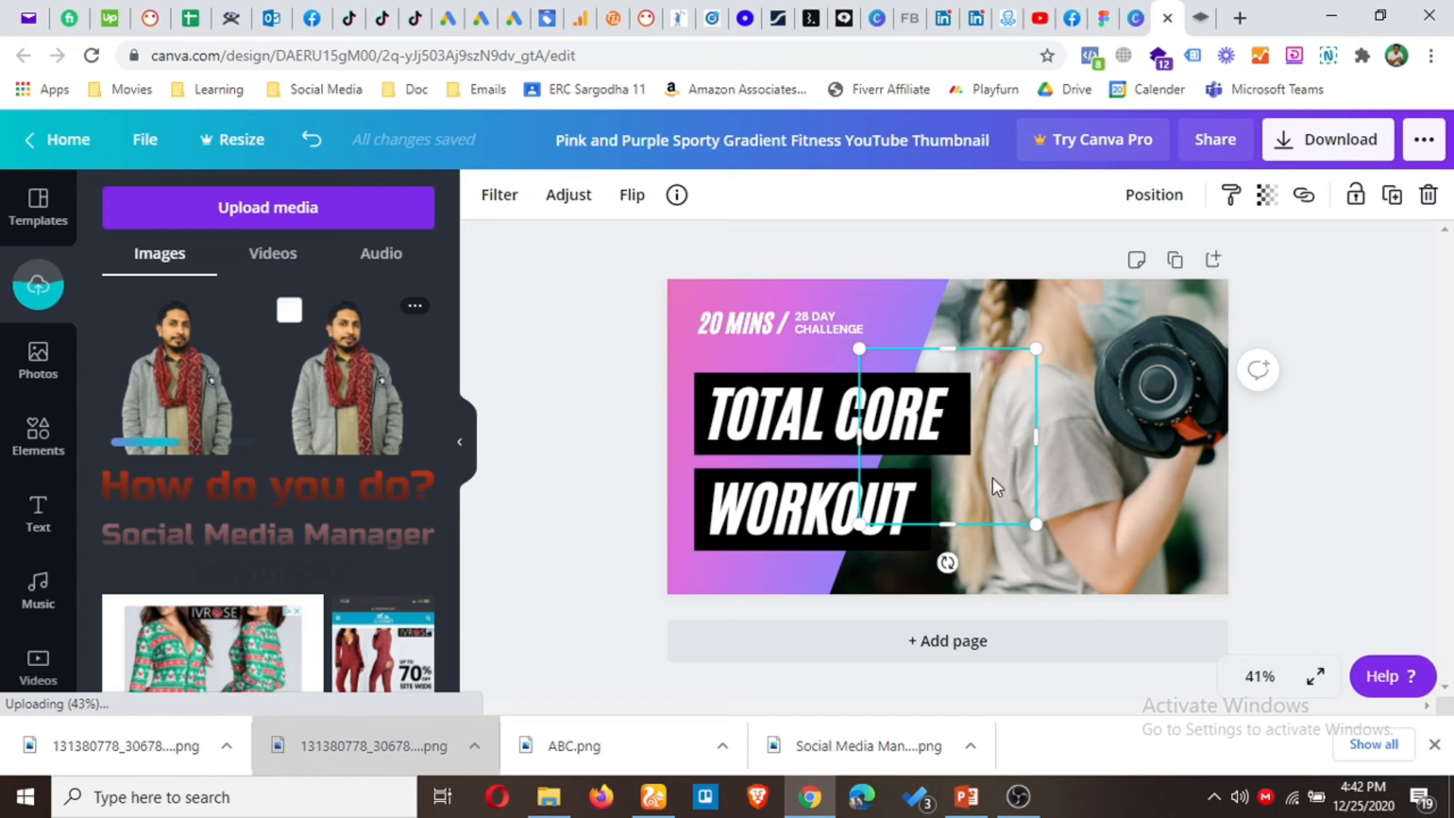
left_click(1160, 475)
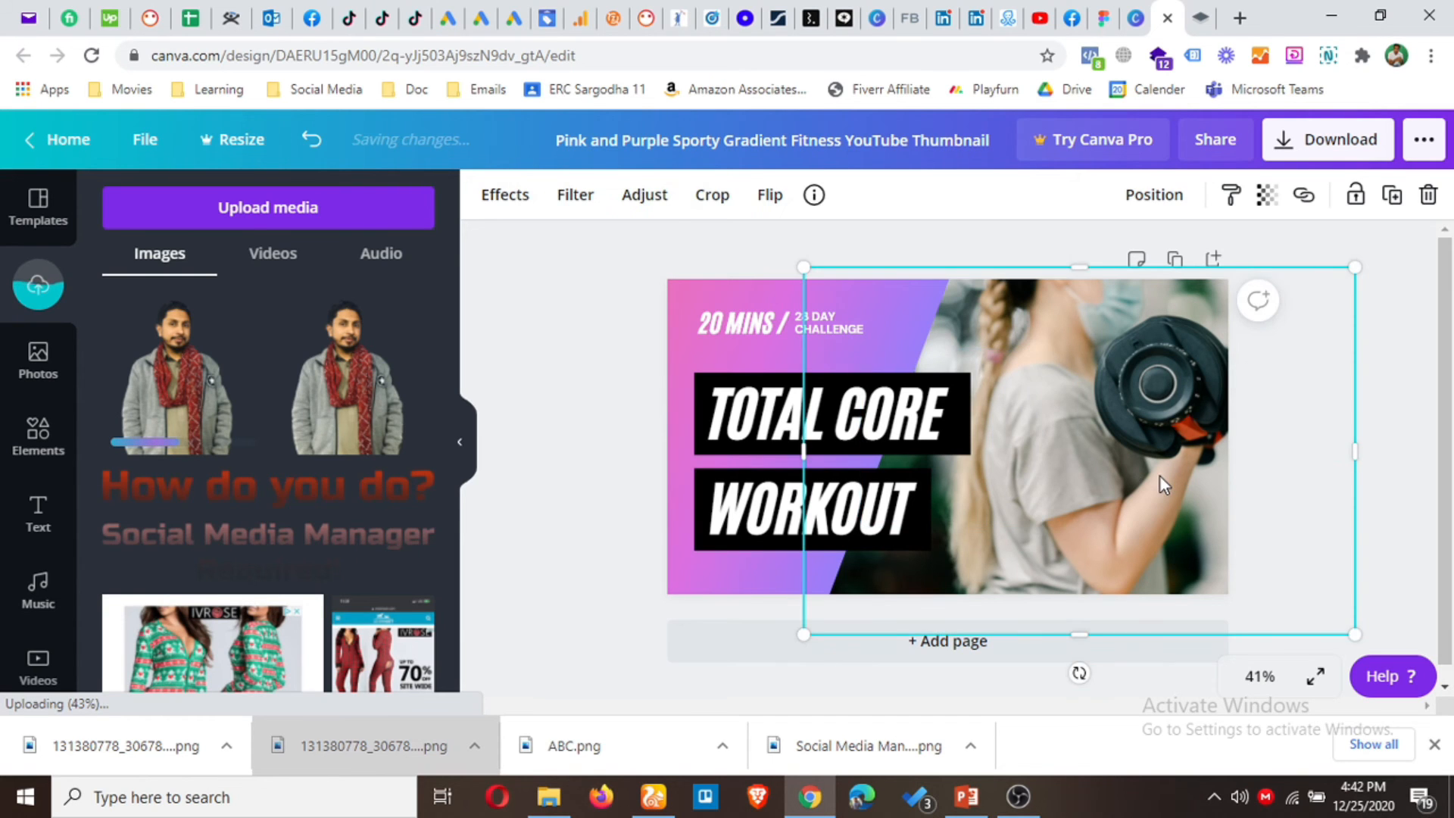
key("Delete")
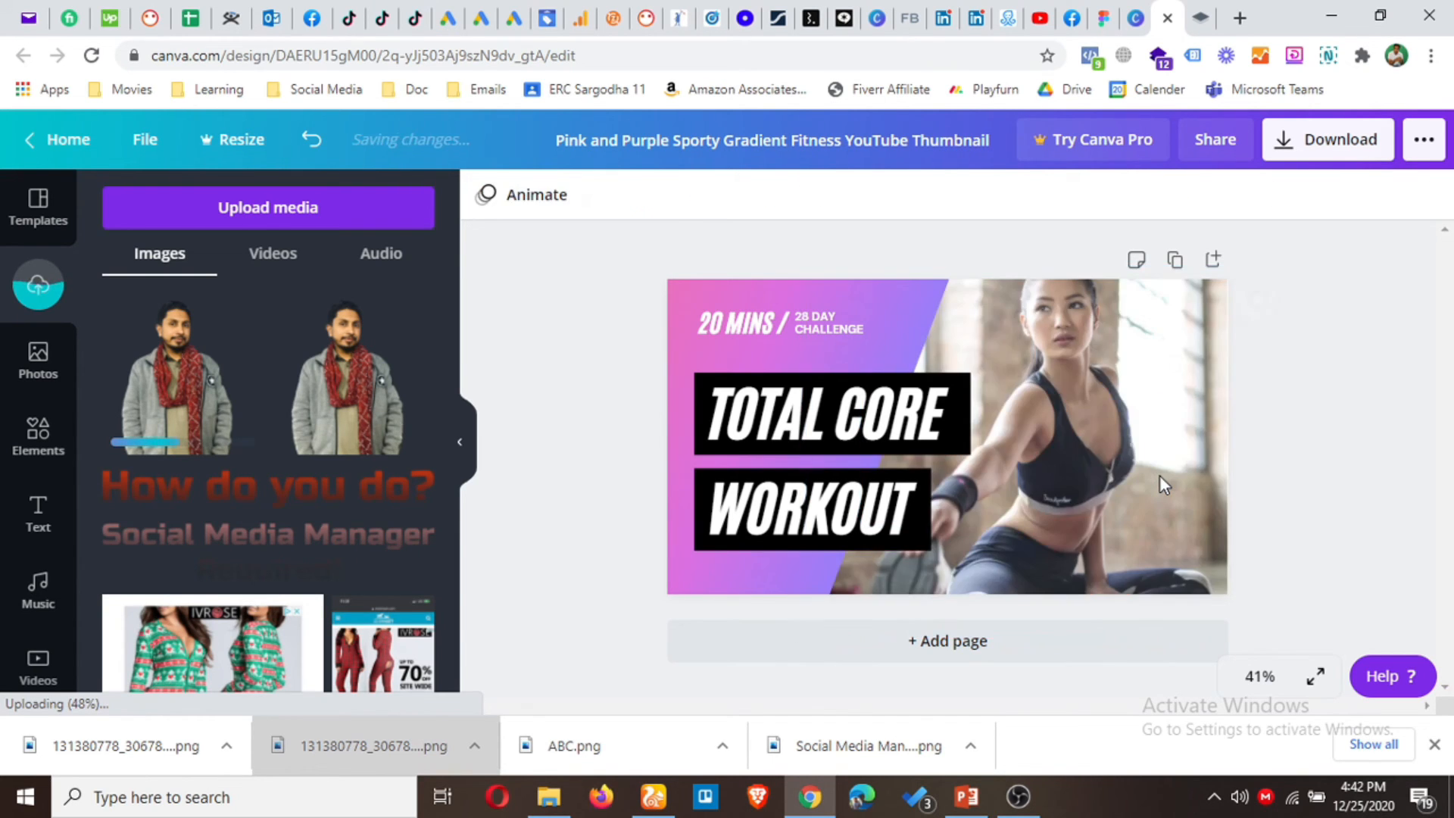
key("Delete")
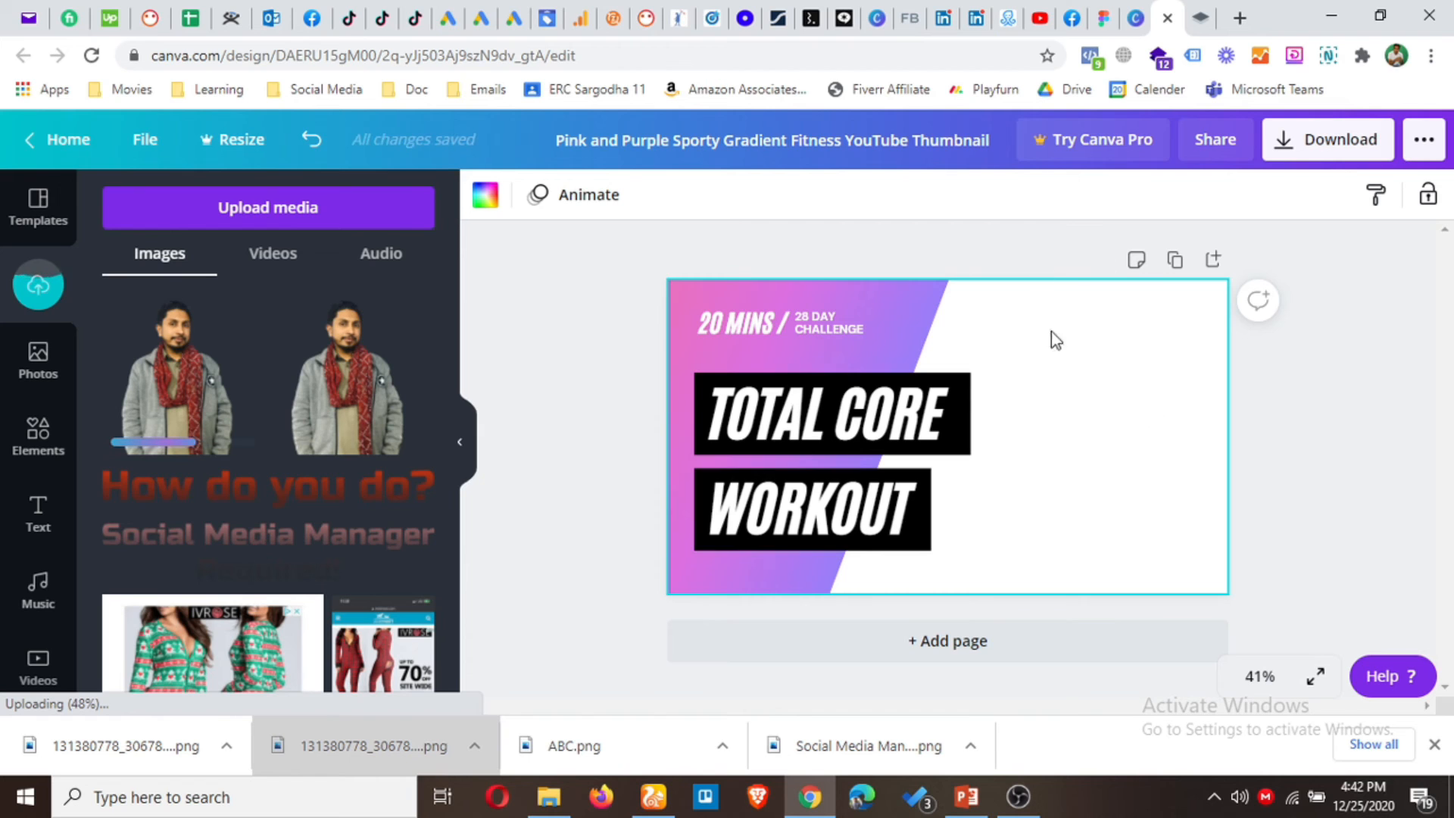
- Insert the cutout again, move it onto the thumbnail's white area, and enlarge it to span the full height beside the title
left_click(346, 378)
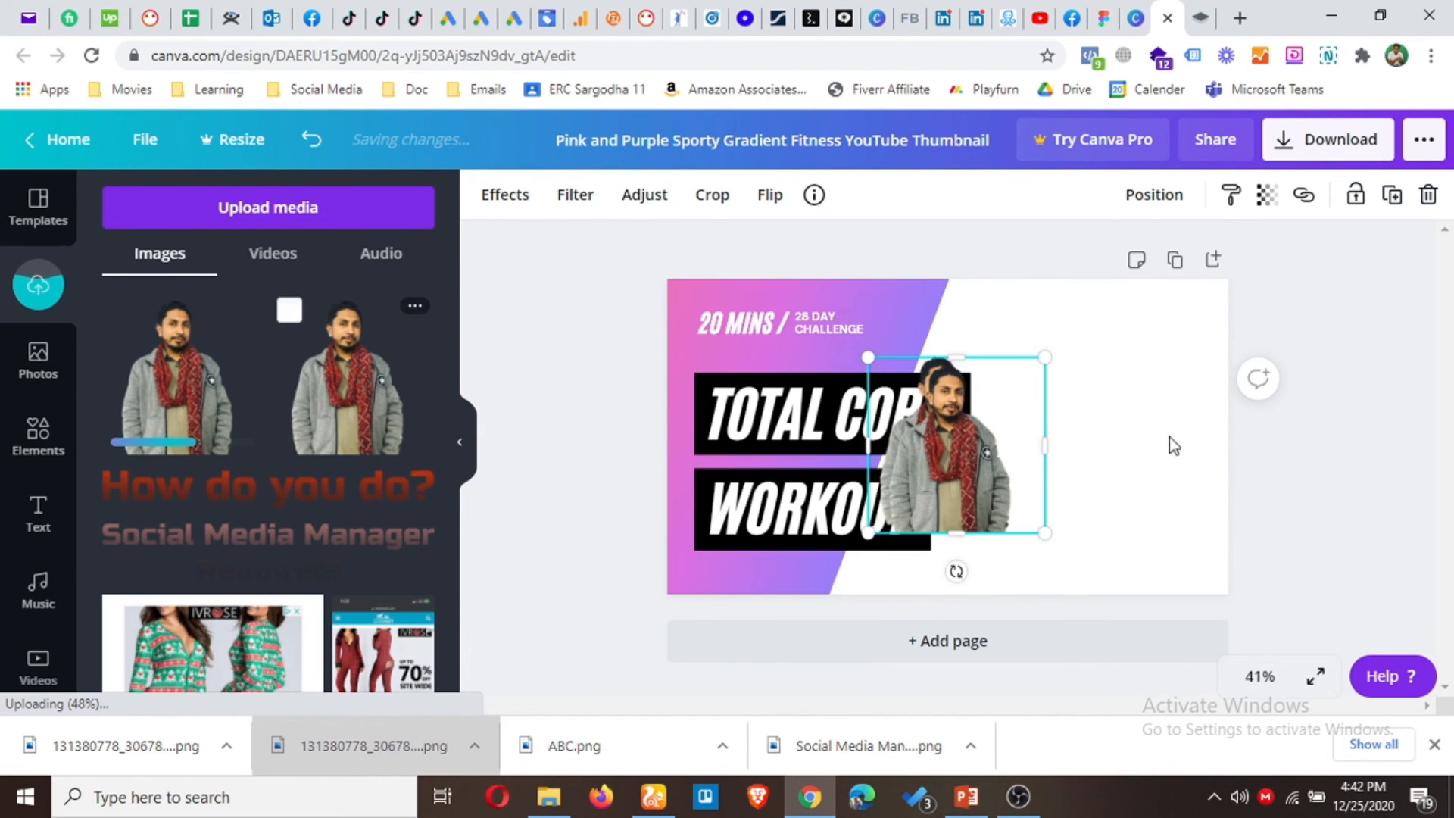
left_click_drag(934, 456, 1136, 439)
key("Delete")
left_click(976, 462)
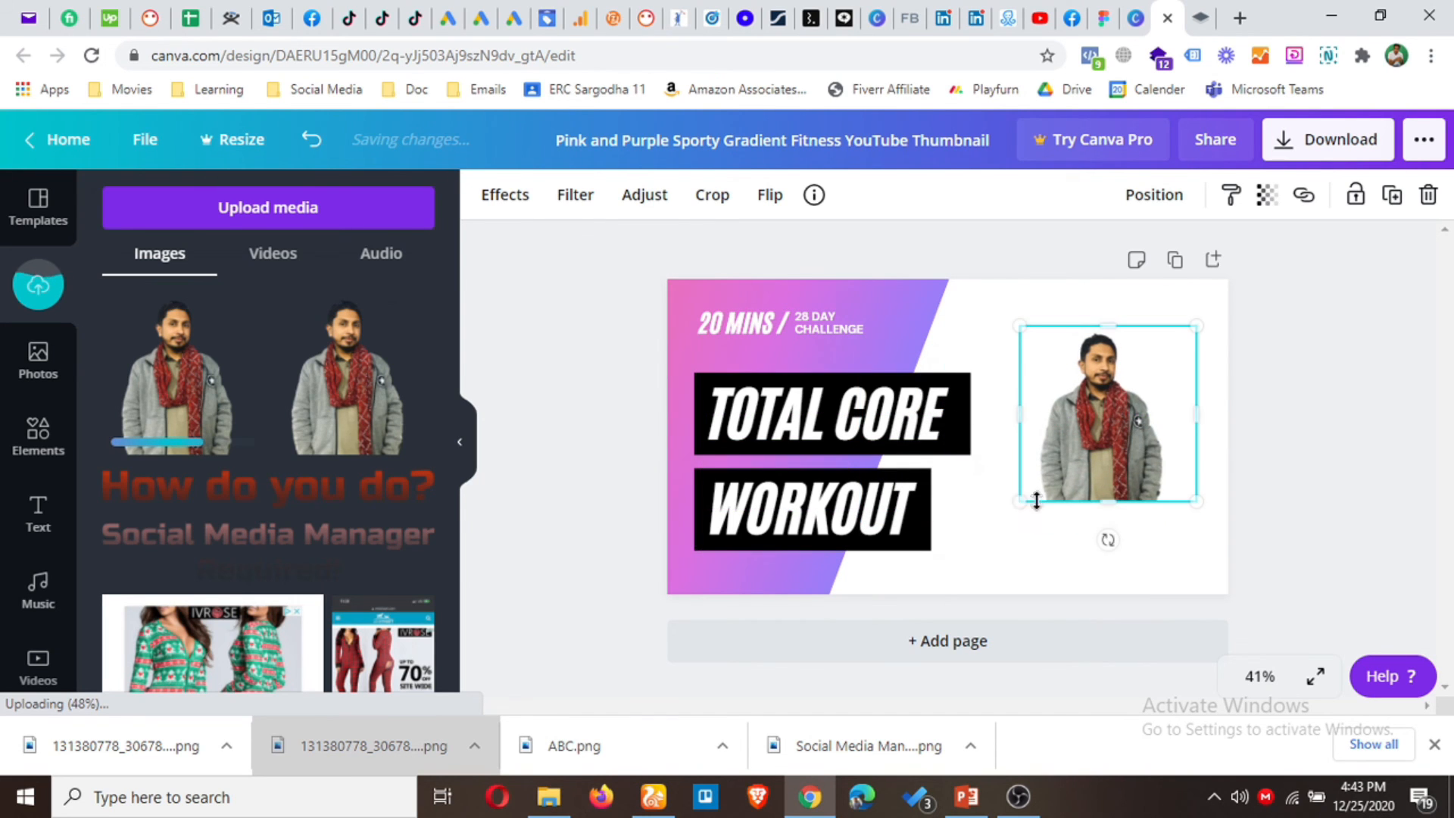
left_click_drag(1019, 501, 874, 616)
mouse_move(1138, 500)
left_mouse_down()
mouse_move(1154, 470)
mouse_move(1131, 492)
left_mouse_up()
left_click_drag(957, 573, 896, 616)
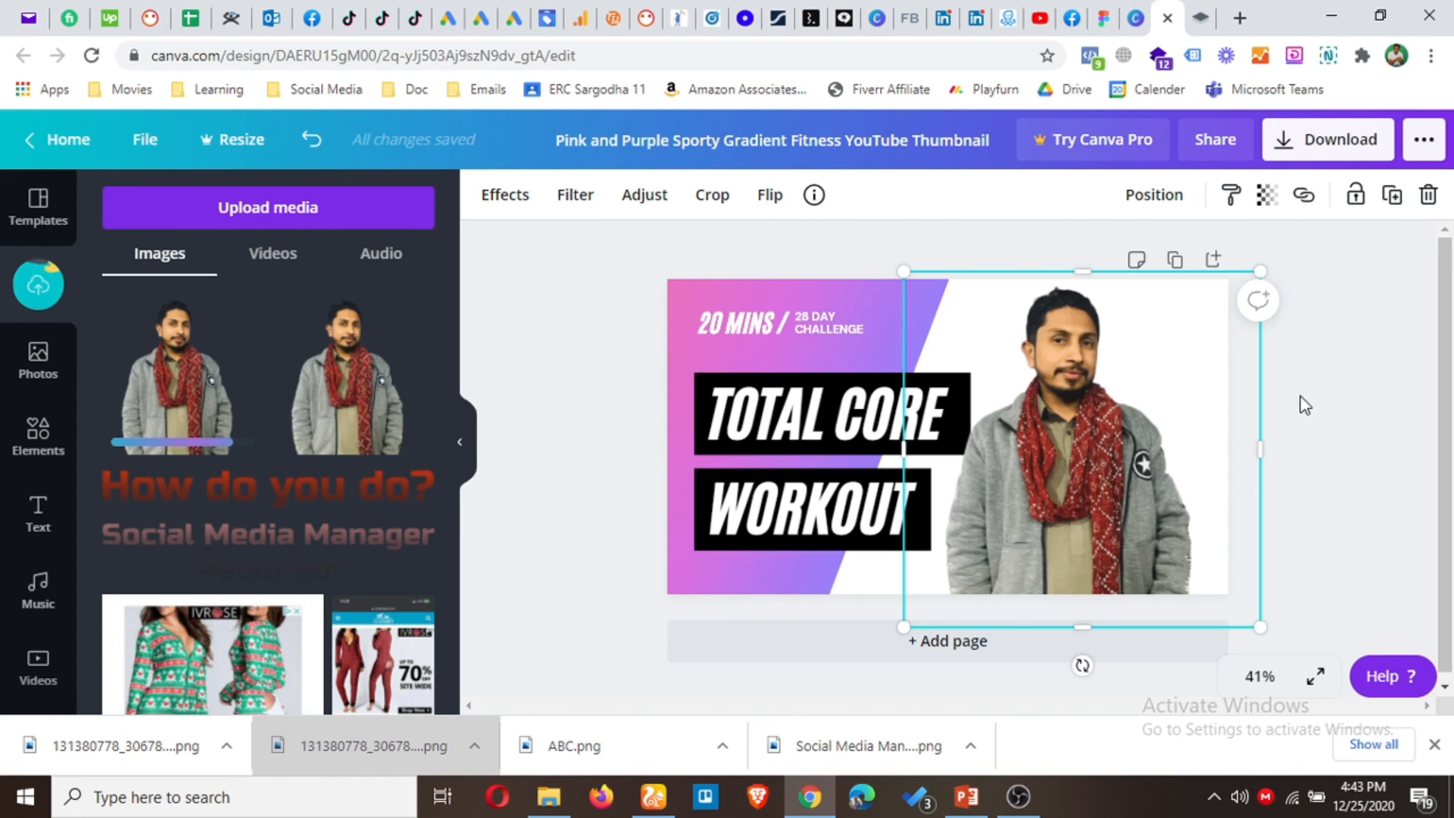
left_click(1197, 11)
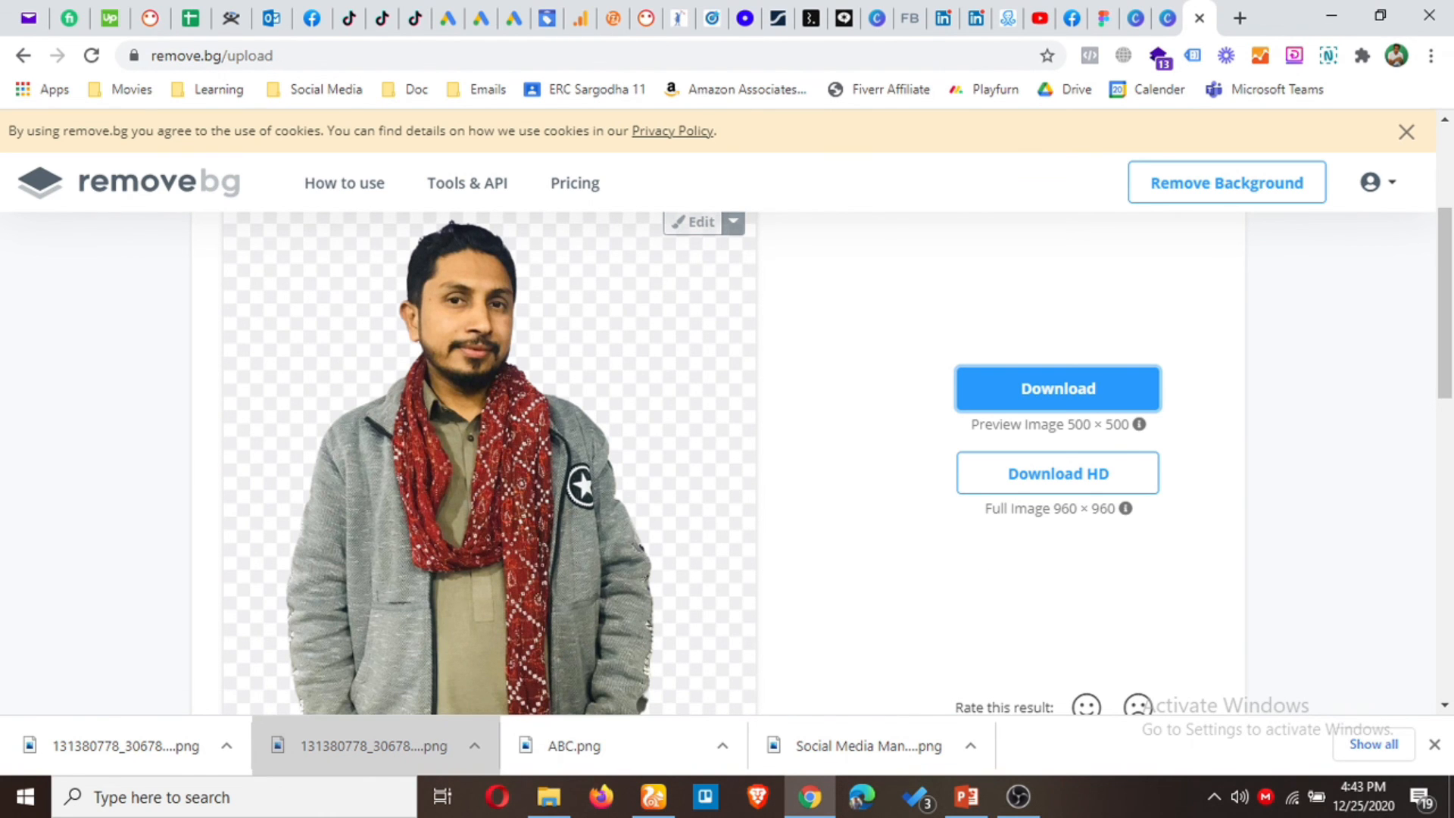
left_click(1018, 796)
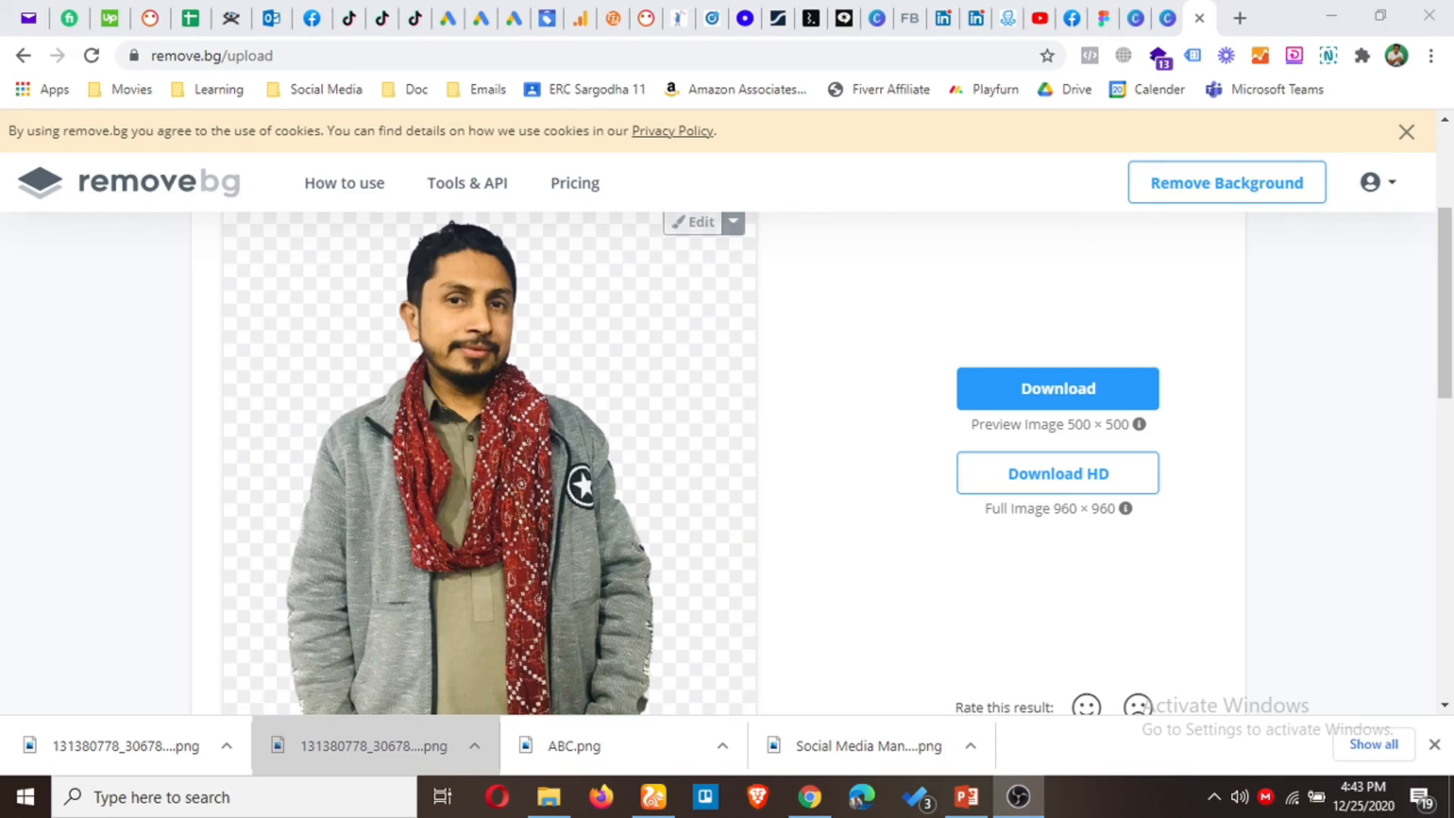